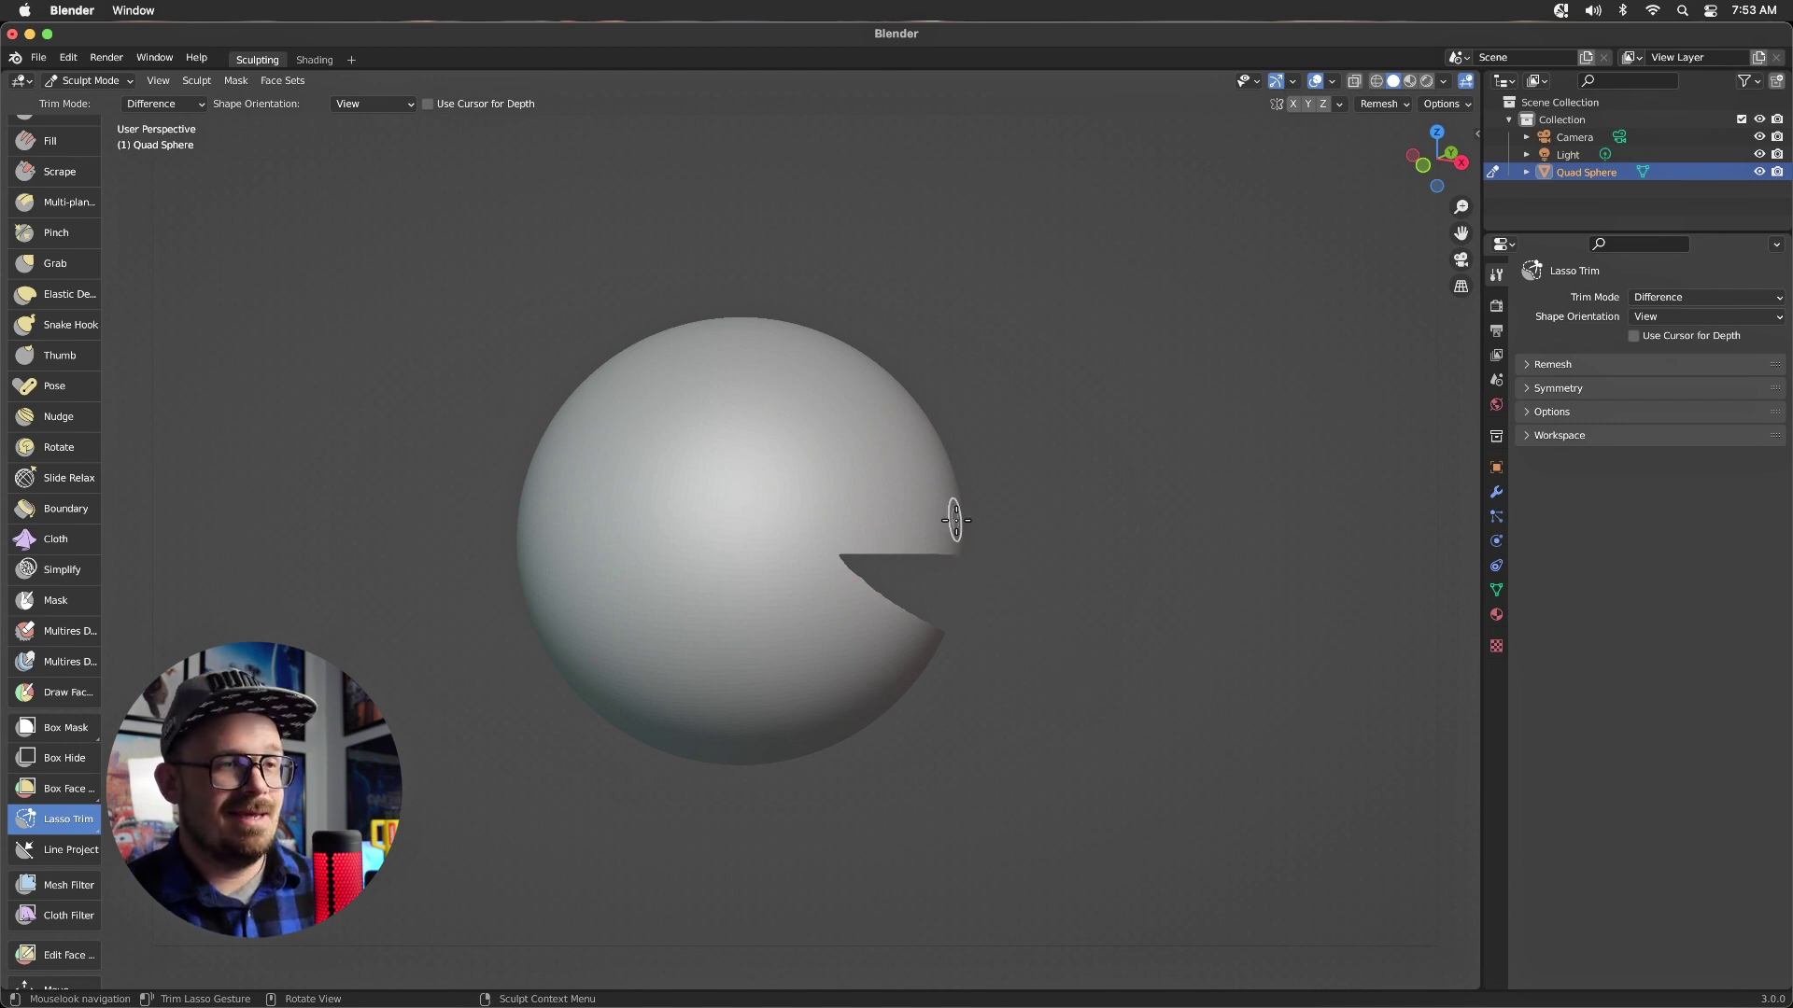
# Cut three pointed notches into the sphere's upper-right side with Lasso Trim in Difference mode.
pyautogui.moveTo(1159, 510)
pyautogui.mouseDown(button='middle')
pyautogui.moveTo(1088, 508)
pyautogui.moveTo(1049, 436)
pyautogui.moveTo(965, 473)
pyautogui.moveTo(1152, 515)
pyautogui.mouseUp(button='middle')
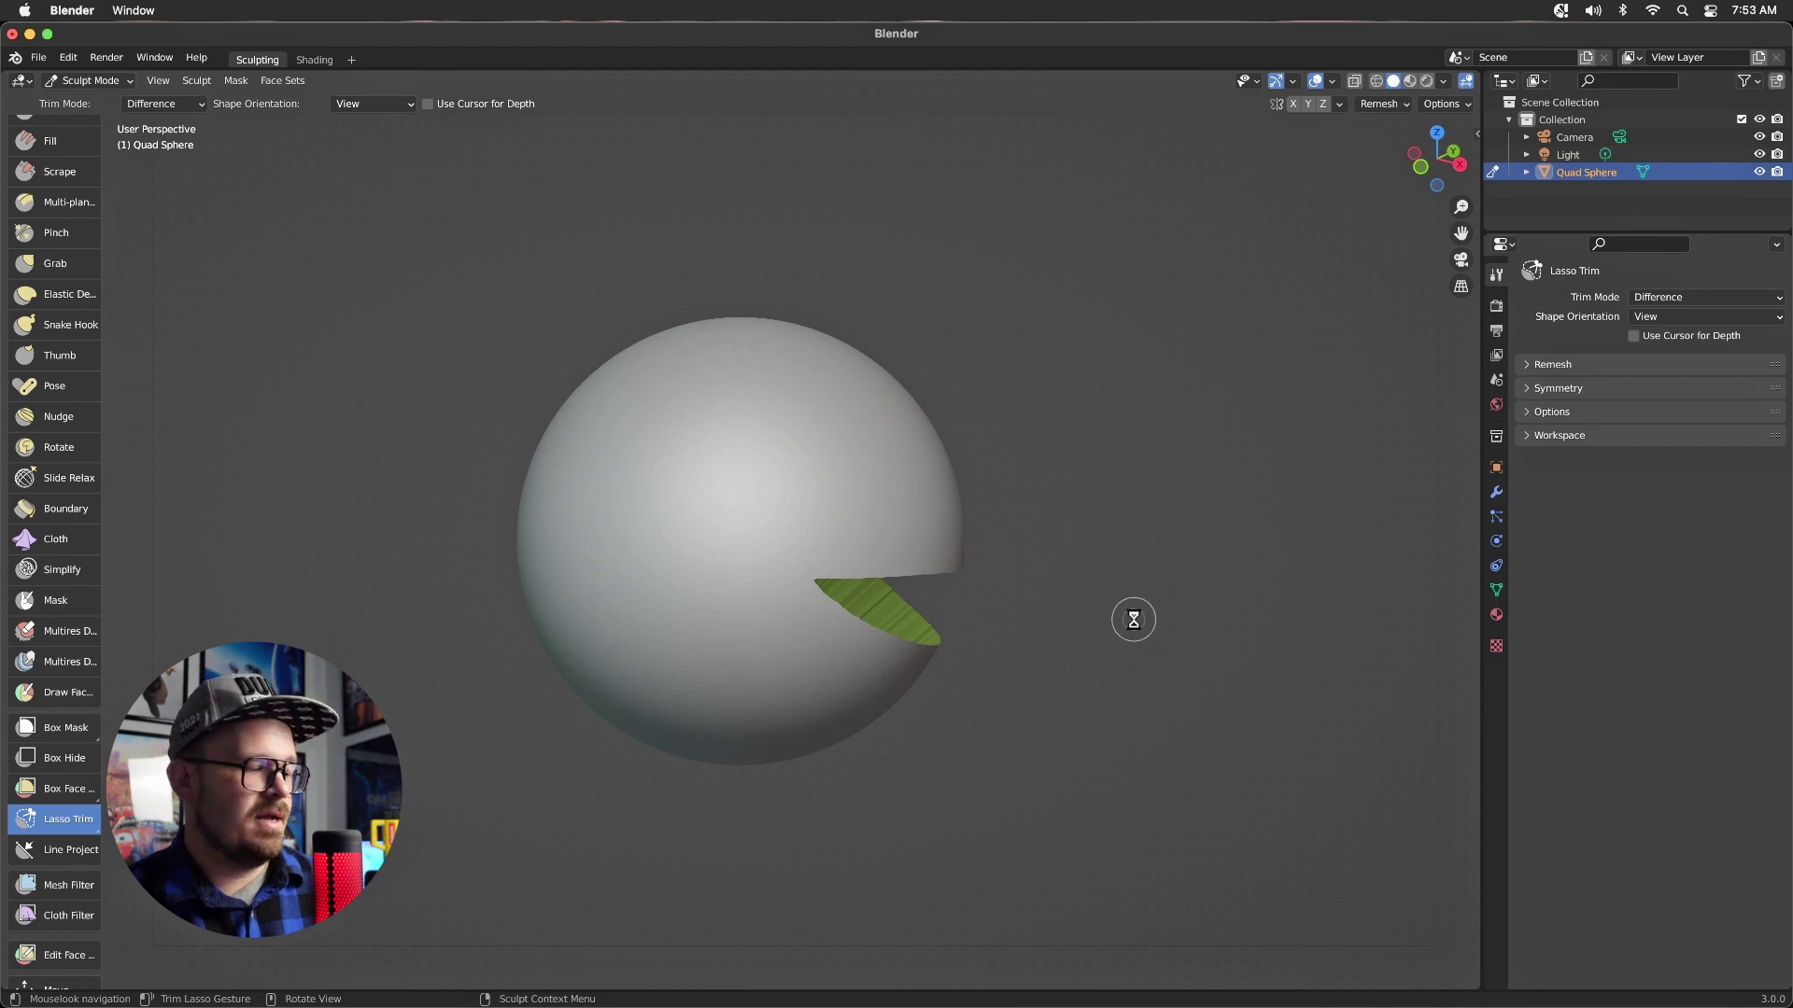
pyautogui.moveTo(1134, 619); pyautogui.dragTo(1132, 607, button='middle')
pyautogui.moveTo(1078, 544)
pyautogui.mouseDown(button='middle')
pyautogui.moveTo(1093, 552)
pyautogui.moveTo(958, 502)
pyautogui.mouseUp(button='middle')
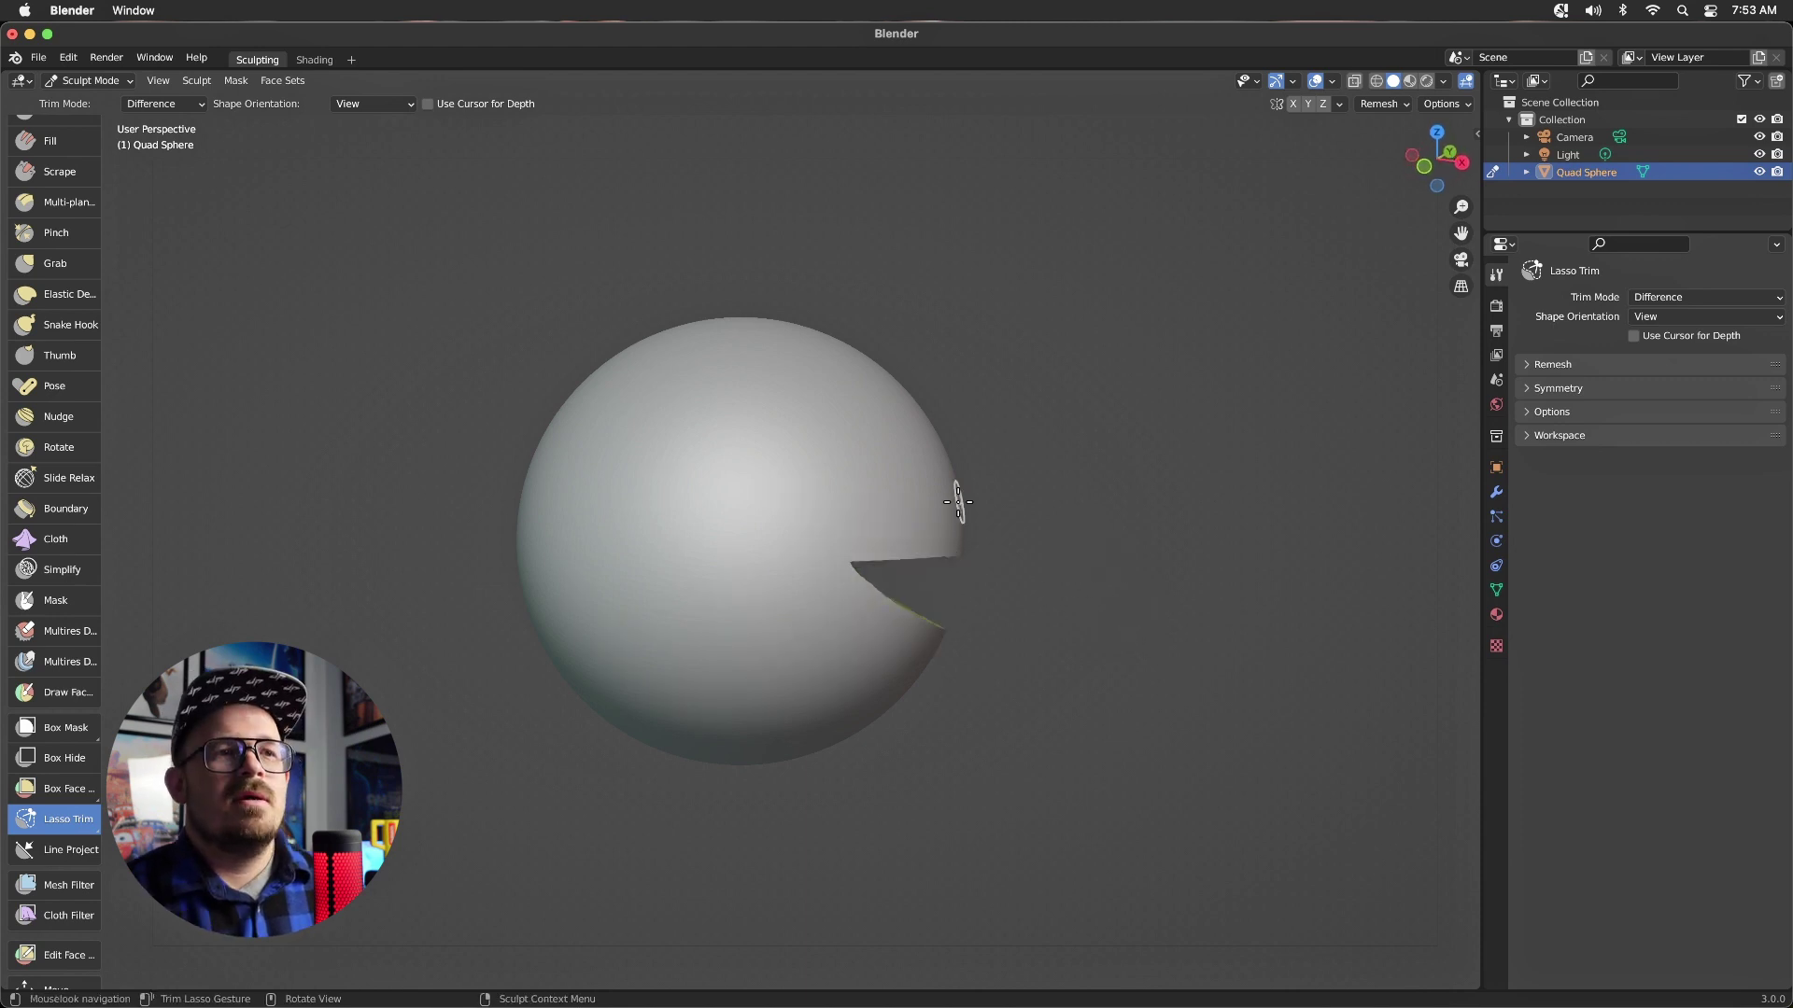
pyautogui.moveTo(929, 413)
pyautogui.mouseDown(button='middle')
pyautogui.moveTo(876, 460)
pyautogui.moveTo(912, 404)
pyautogui.moveTo(924, 417)
pyautogui.mouseUp(button='middle')
pyautogui.moveTo(941, 453)
pyautogui.mouseDown()
pyautogui.moveTo(900, 416)
pyautogui.moveTo(804, 424)
pyautogui.moveTo(844, 312)
pyautogui.moveTo(741, 398)
pyautogui.moveTo(681, 228)
pyautogui.moveTo(961, 196)
pyautogui.moveTo(1151, 420)
pyautogui.mouseUp()
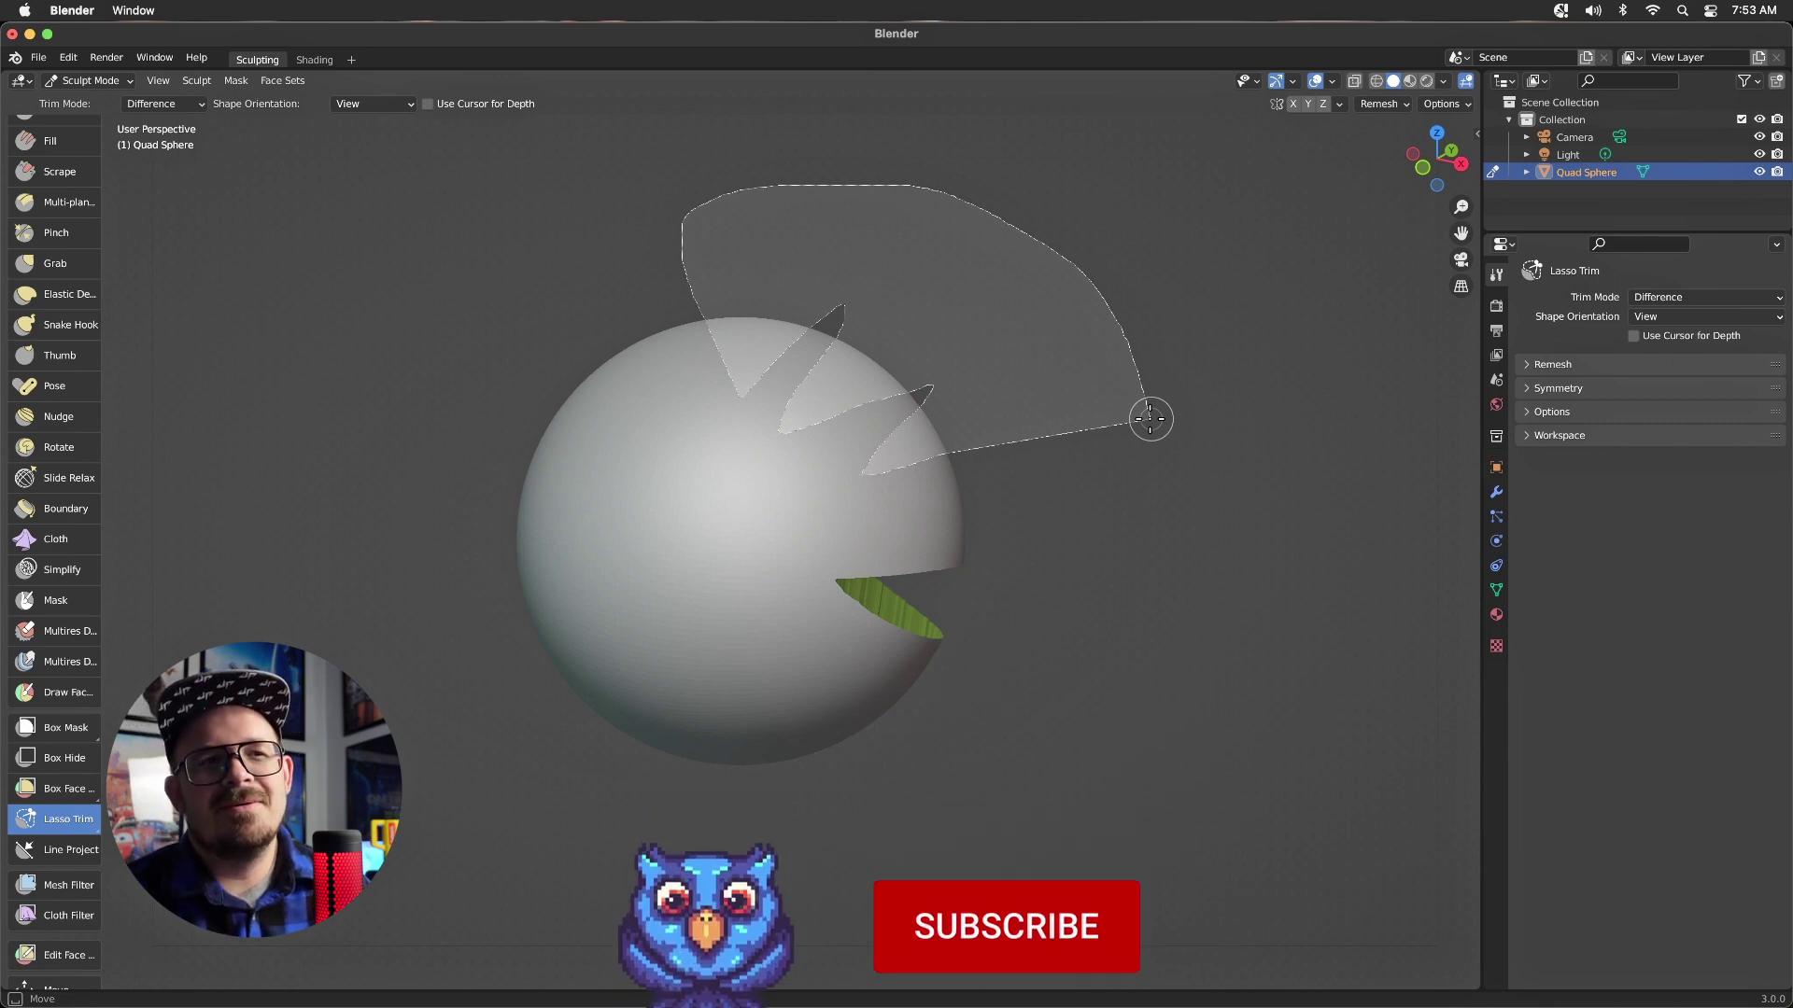
pyautogui.moveTo(1150, 418); pyautogui.dragTo(1144, 442)
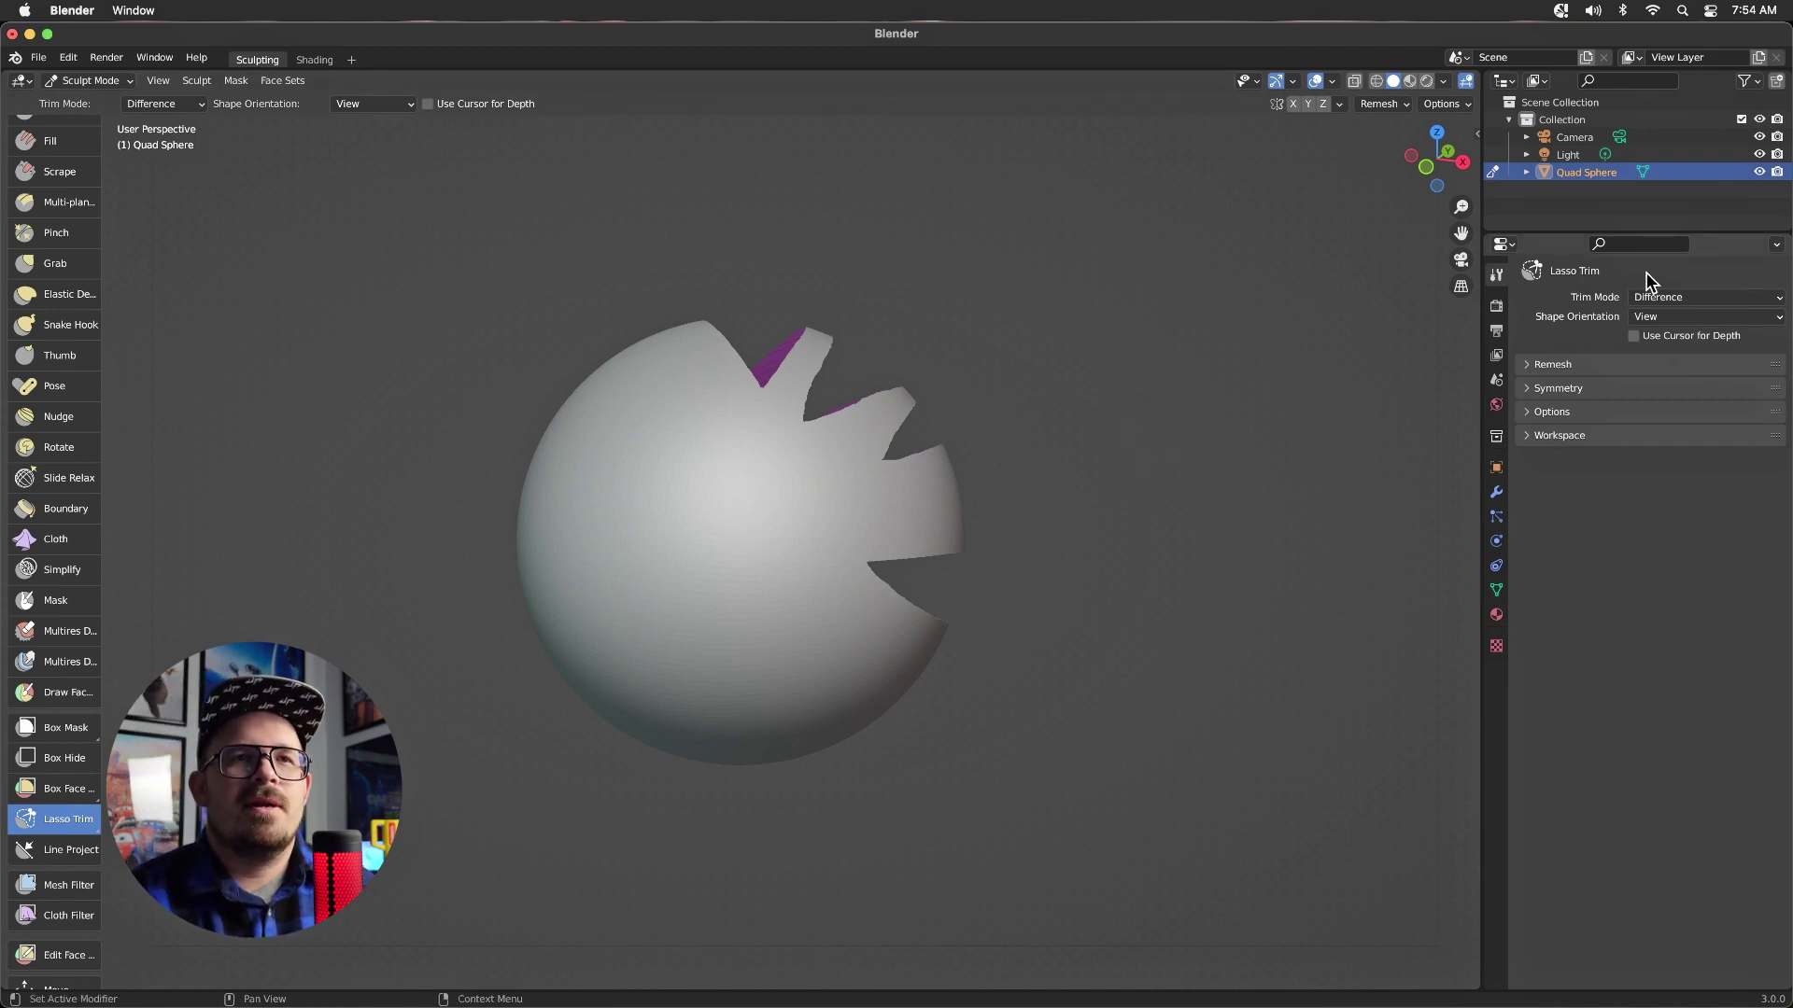
# Switch to ZBrush and slice a narrow notch into the sphere's right side with the KnifeLasso brush.
pyautogui.moveTo(4, 178)
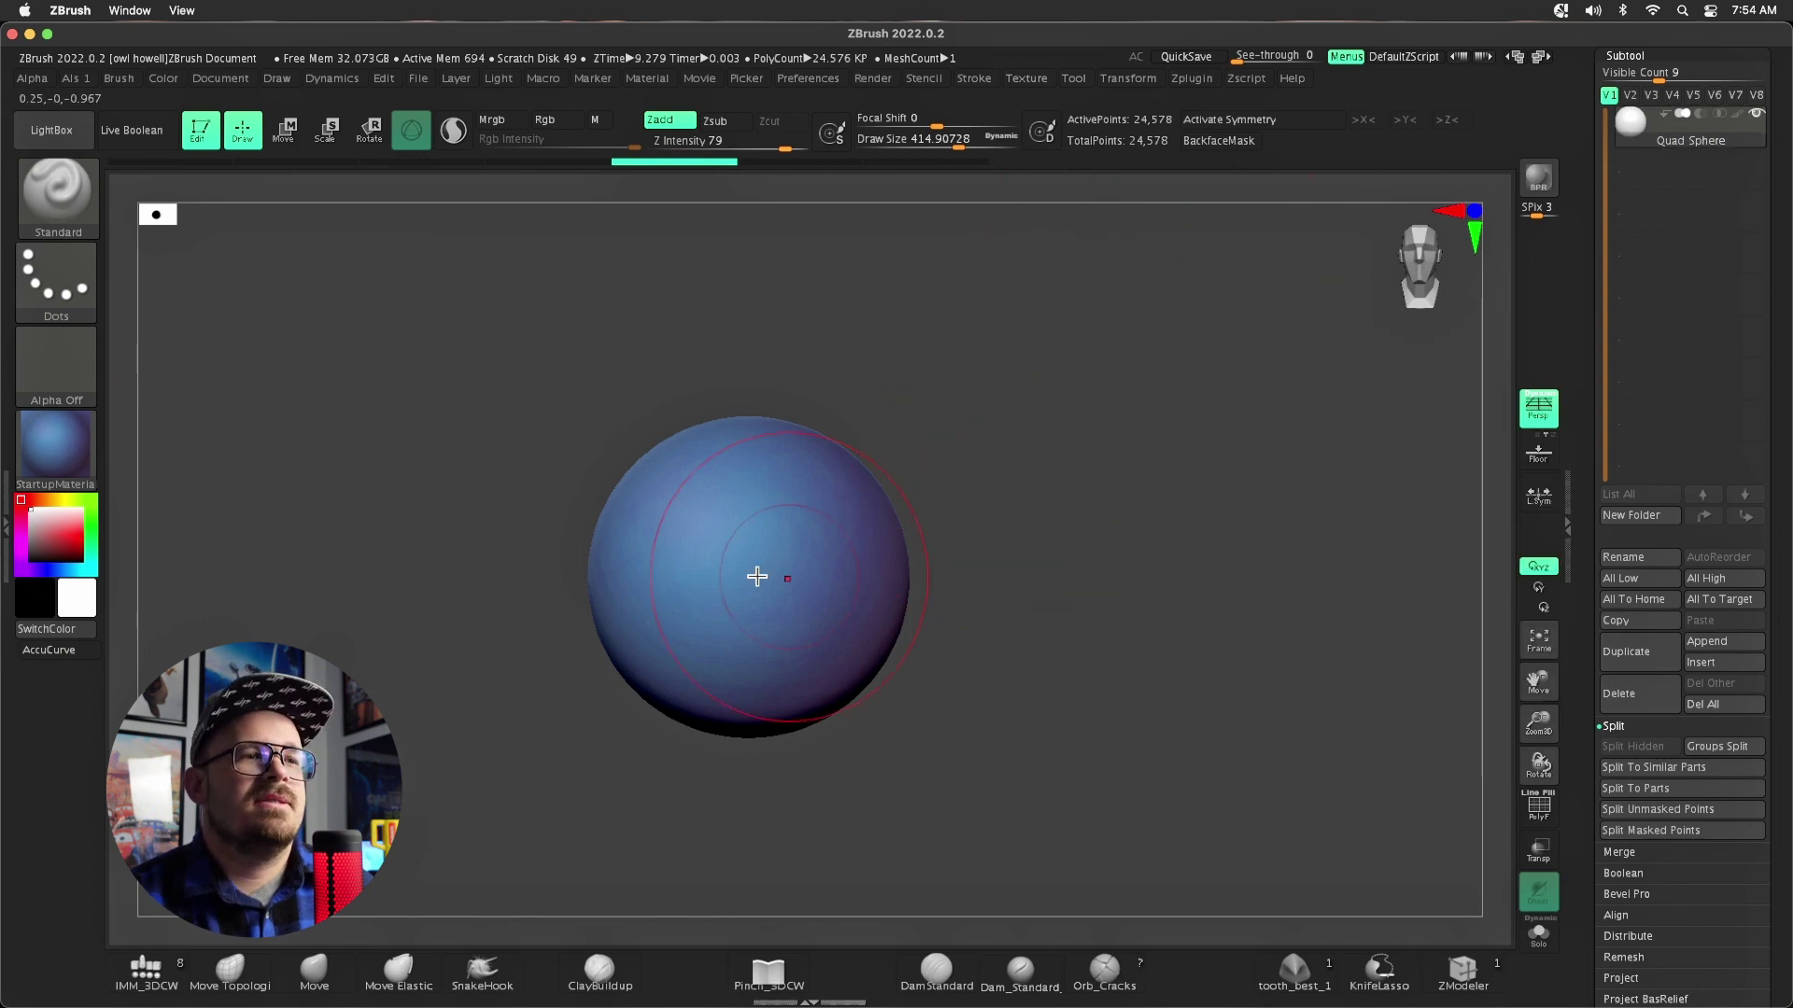
pyautogui.moveTo(1533, 728); pyautogui.dragTo(1547, 744)
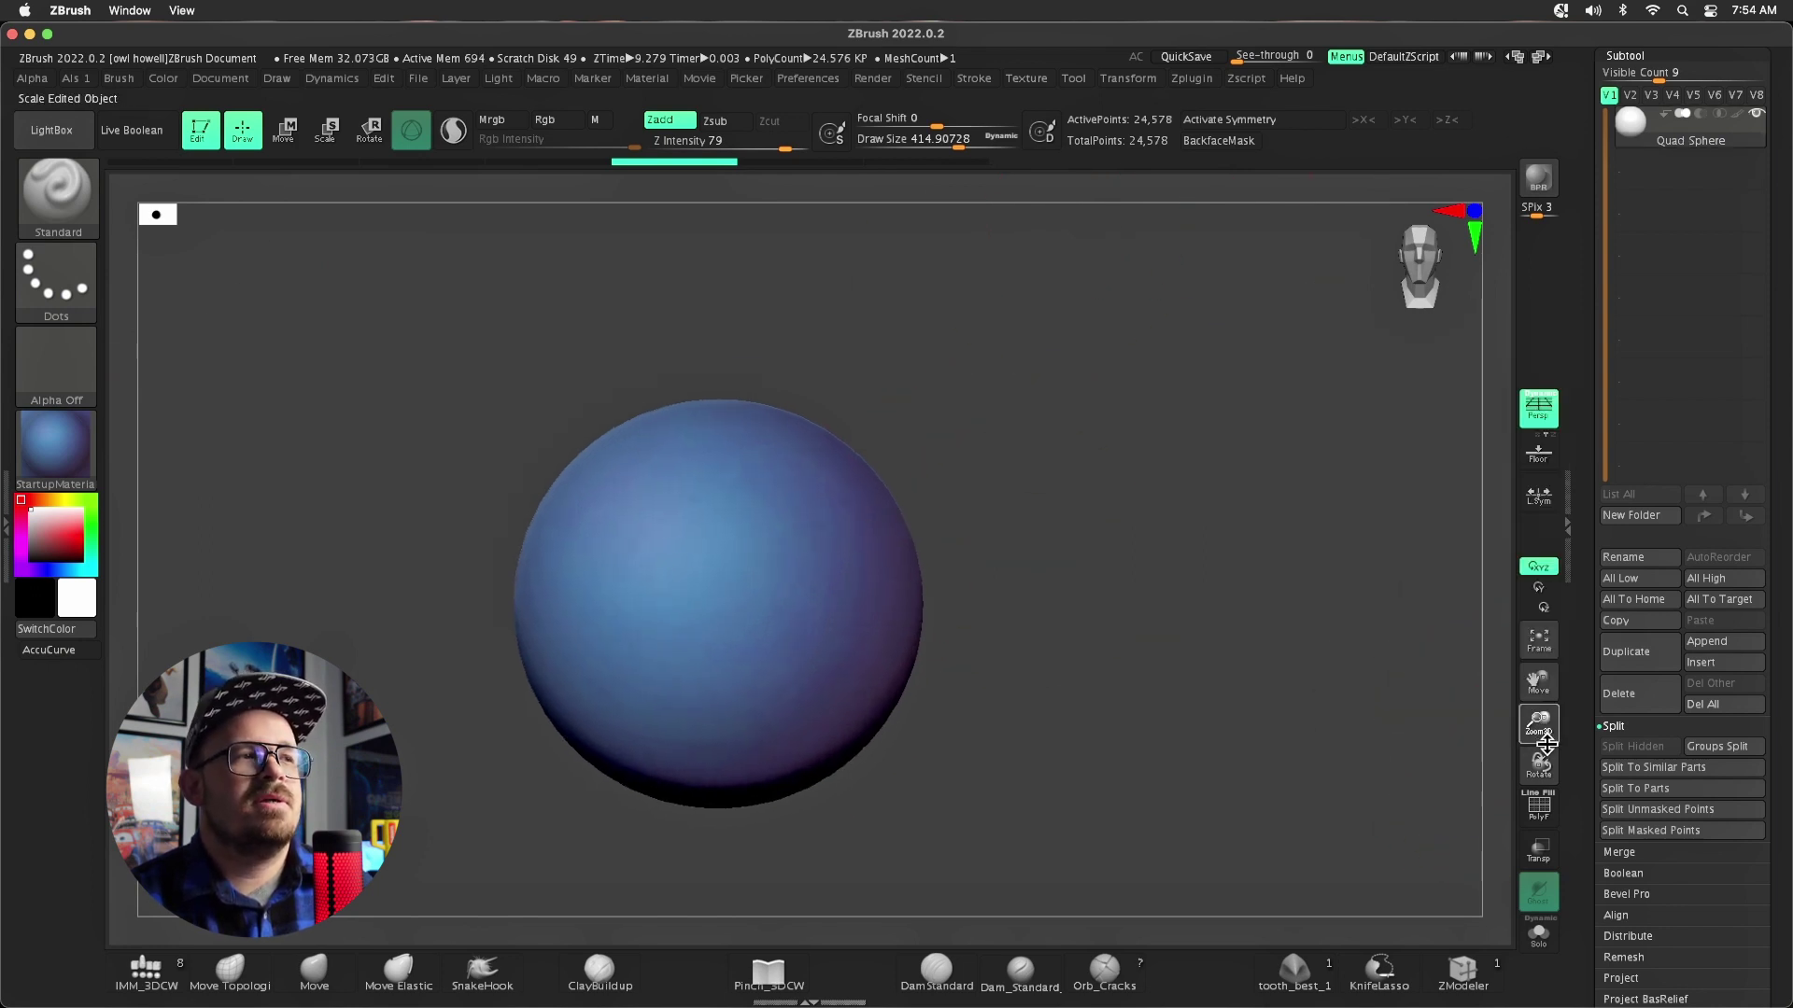
pyautogui.click(1381, 947)
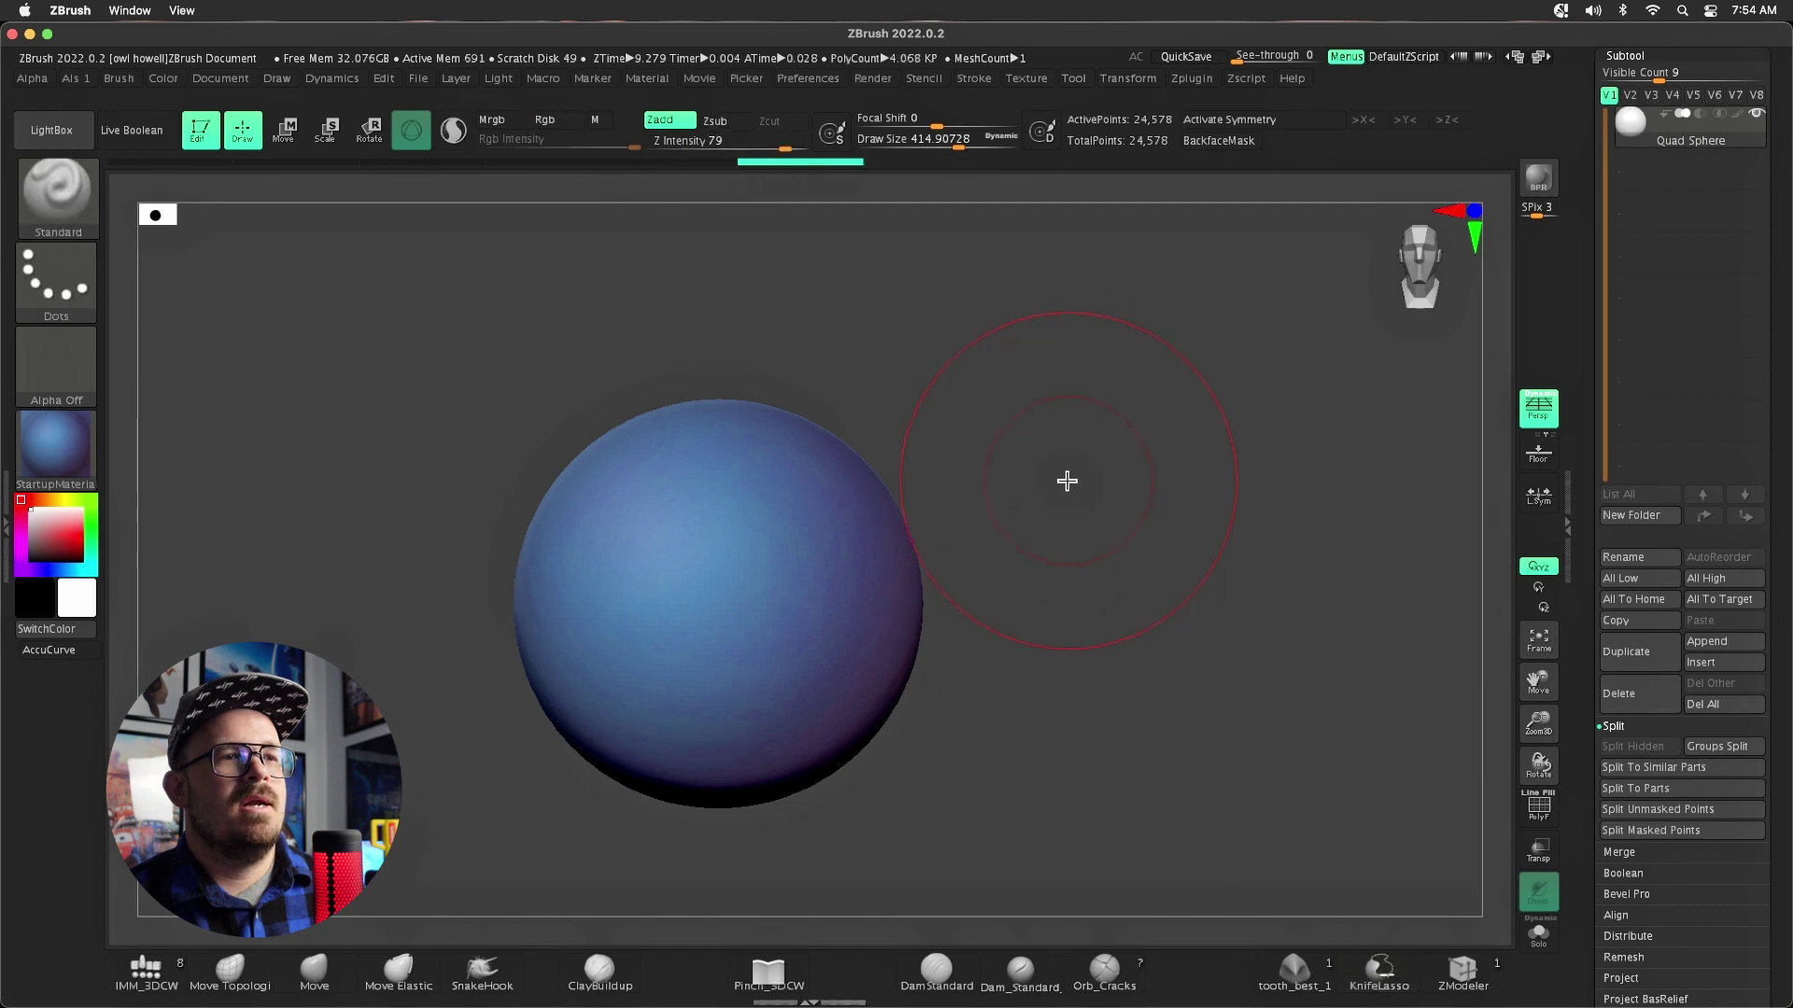
pyautogui.keyDown('ctrl'); pyautogui.keyDown('shift'); pyautogui.moveTo(1054, 491); pyautogui.dragTo(827, 551); pyautogui.keyUp('shift'); pyautogui.keyUp('ctrl')
pyautogui.moveTo(1100, 593)
pyautogui.mouseDown()
pyautogui.moveTo(944, 600)
pyautogui.moveTo(1110, 612)
pyautogui.mouseUp()
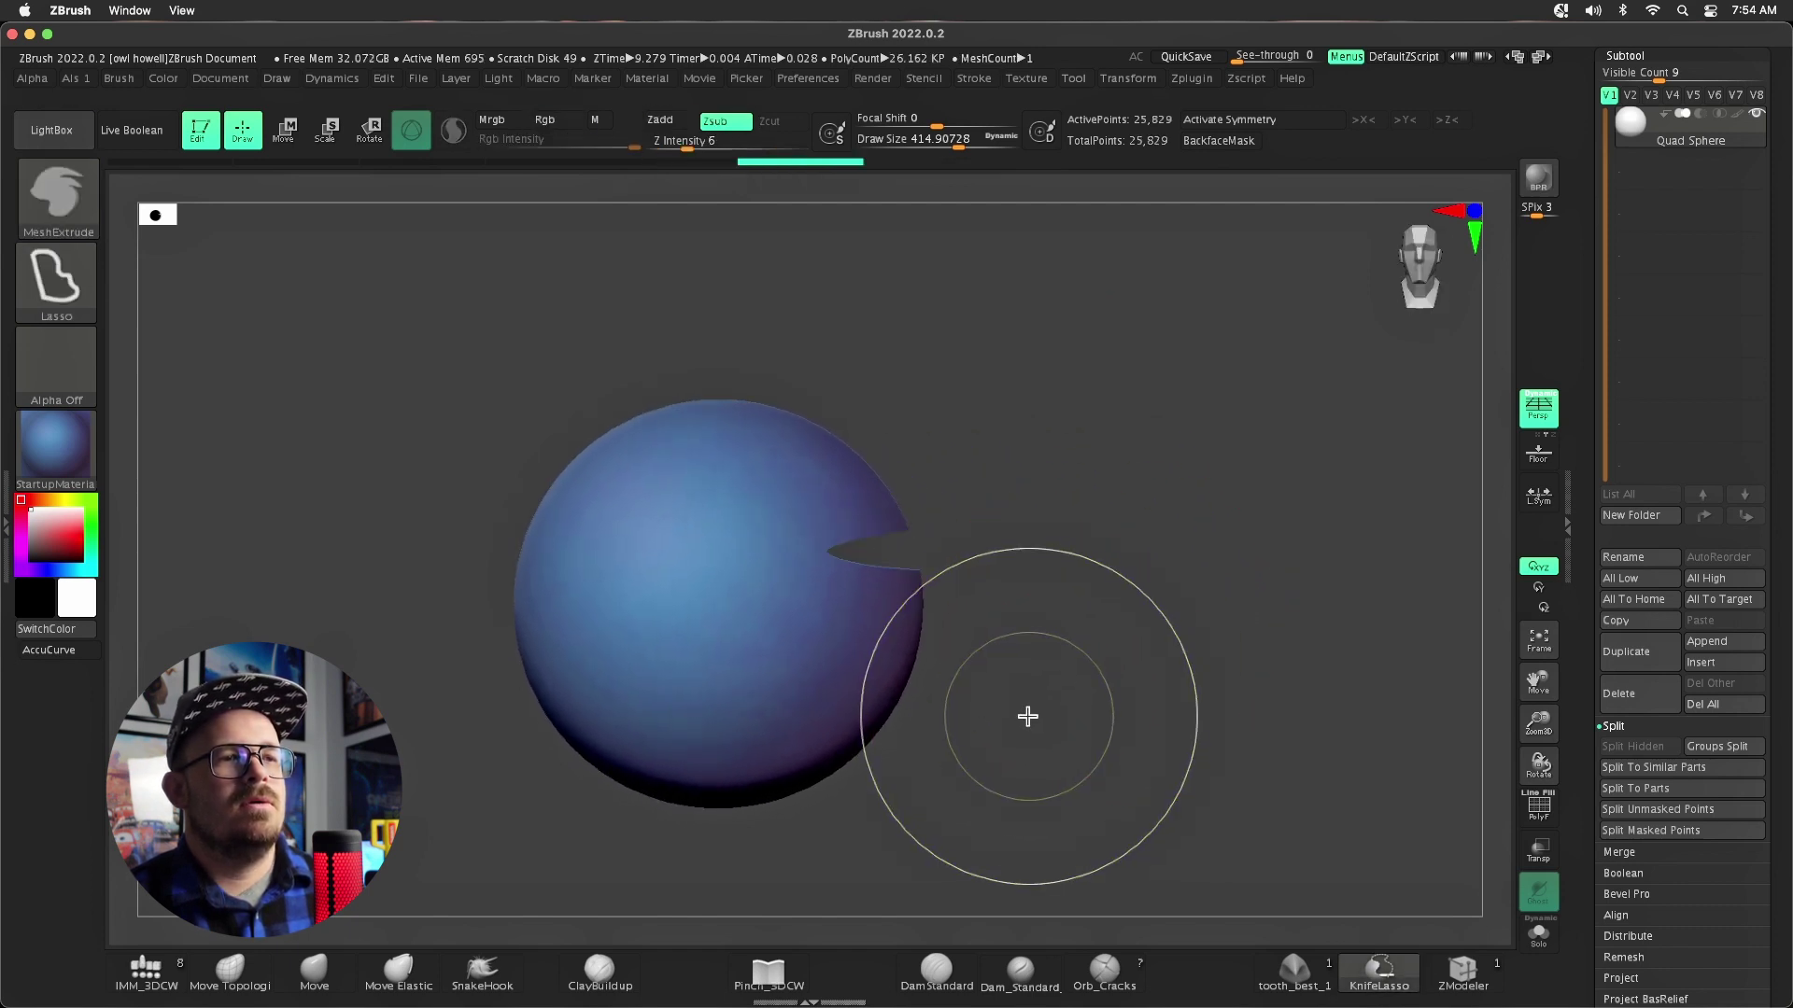
# Slice more notches of varied shape around the sphere's bottom, left and top edges with the KnifeLasso brush.
pyautogui.moveTo(1028, 716)
pyautogui.keyDown('ctrl'); pyautogui.keyDown('shift'); pyautogui.mouseDown()
pyautogui.moveTo(813, 641)
pyautogui.moveTo(826, 790)
pyautogui.mouseUp(); pyautogui.keyUp('shift'); pyautogui.keyUp('ctrl')
pyautogui.moveTo(669, 828)
pyautogui.keyDown('ctrl'); pyautogui.keyDown('shift'); pyautogui.mouseDown()
pyautogui.moveTo(672, 733)
pyautogui.moveTo(612, 653)
pyautogui.moveTo(414, 545)
pyautogui.mouseUp(); pyautogui.keyUp('shift'); pyautogui.keyUp('ctrl')
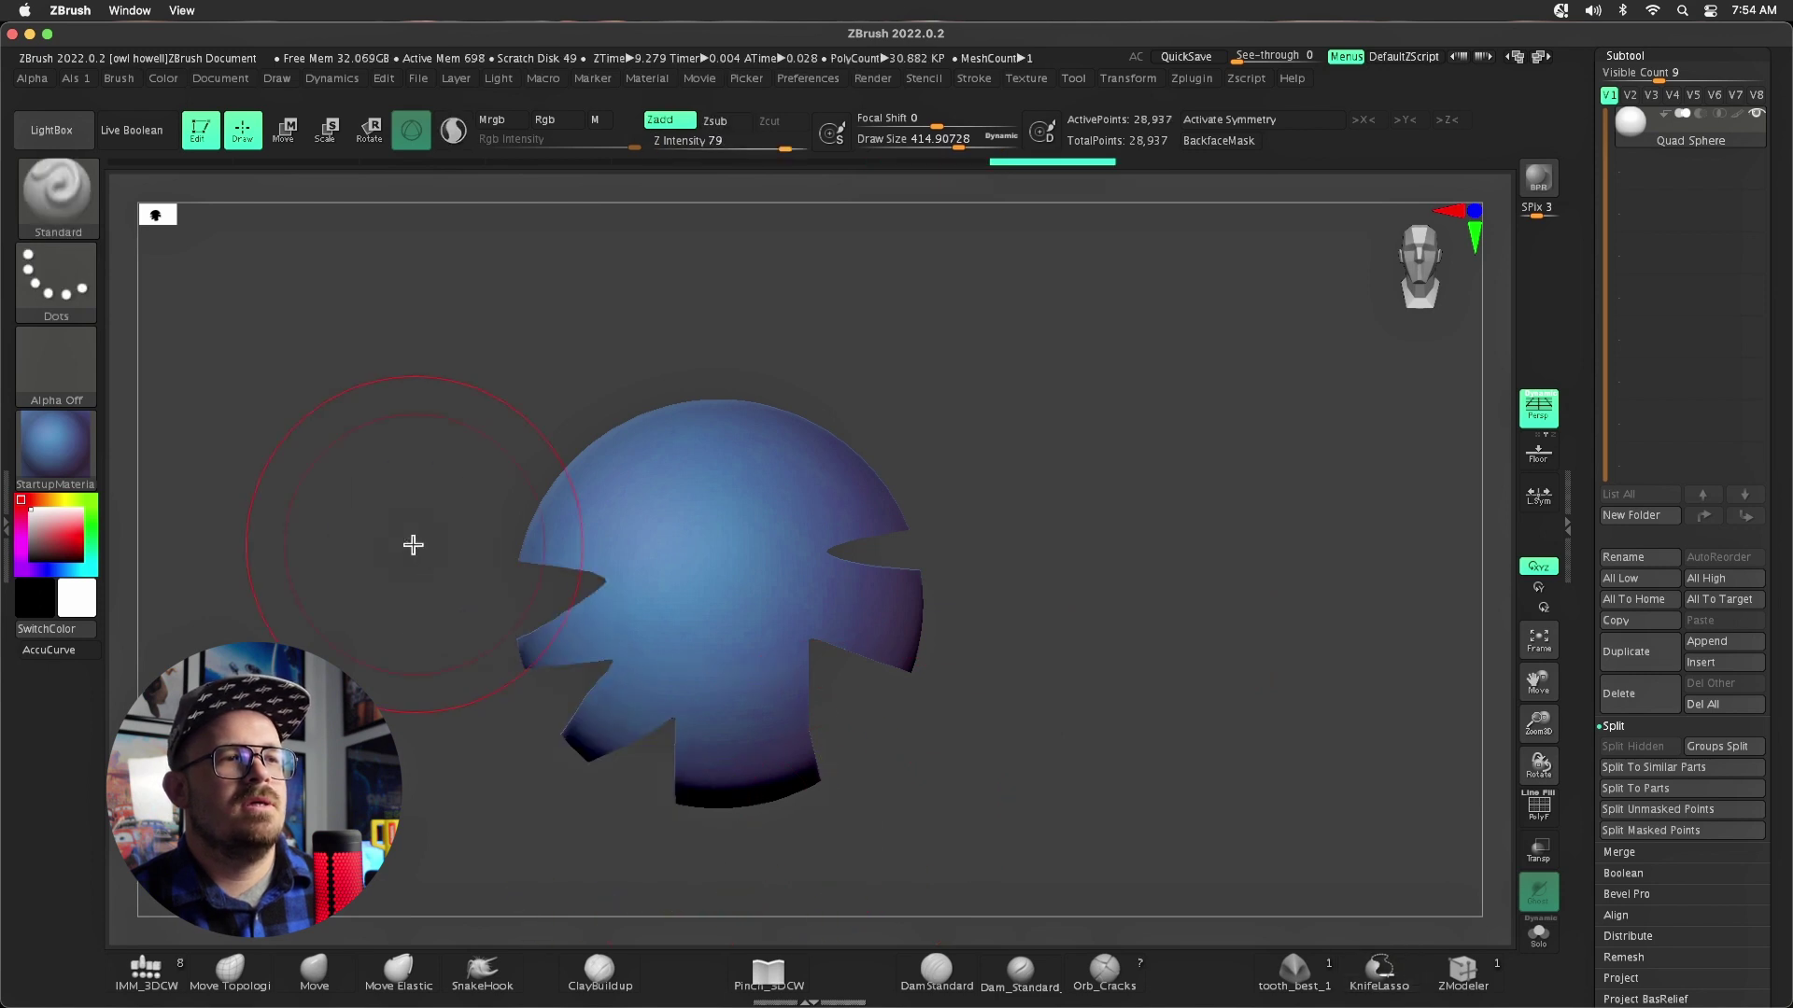
pyautogui.moveTo(488, 426)
pyautogui.keyDown('ctrl'); pyautogui.keyDown('shift'); pyautogui.mouseDown()
pyautogui.moveTo(691, 572)
pyautogui.moveTo(644, 425)
pyautogui.moveTo(708, 402)
pyautogui.moveTo(724, 467)
pyautogui.moveTo(860, 440)
pyautogui.moveTo(785, 508)
pyautogui.moveTo(847, 511)
pyautogui.moveTo(969, 460)
pyautogui.moveTo(725, 271)
pyautogui.moveTo(620, 268)
pyautogui.mouseUp(); pyautogui.keyUp('shift'); pyautogui.keyUp('ctrl')
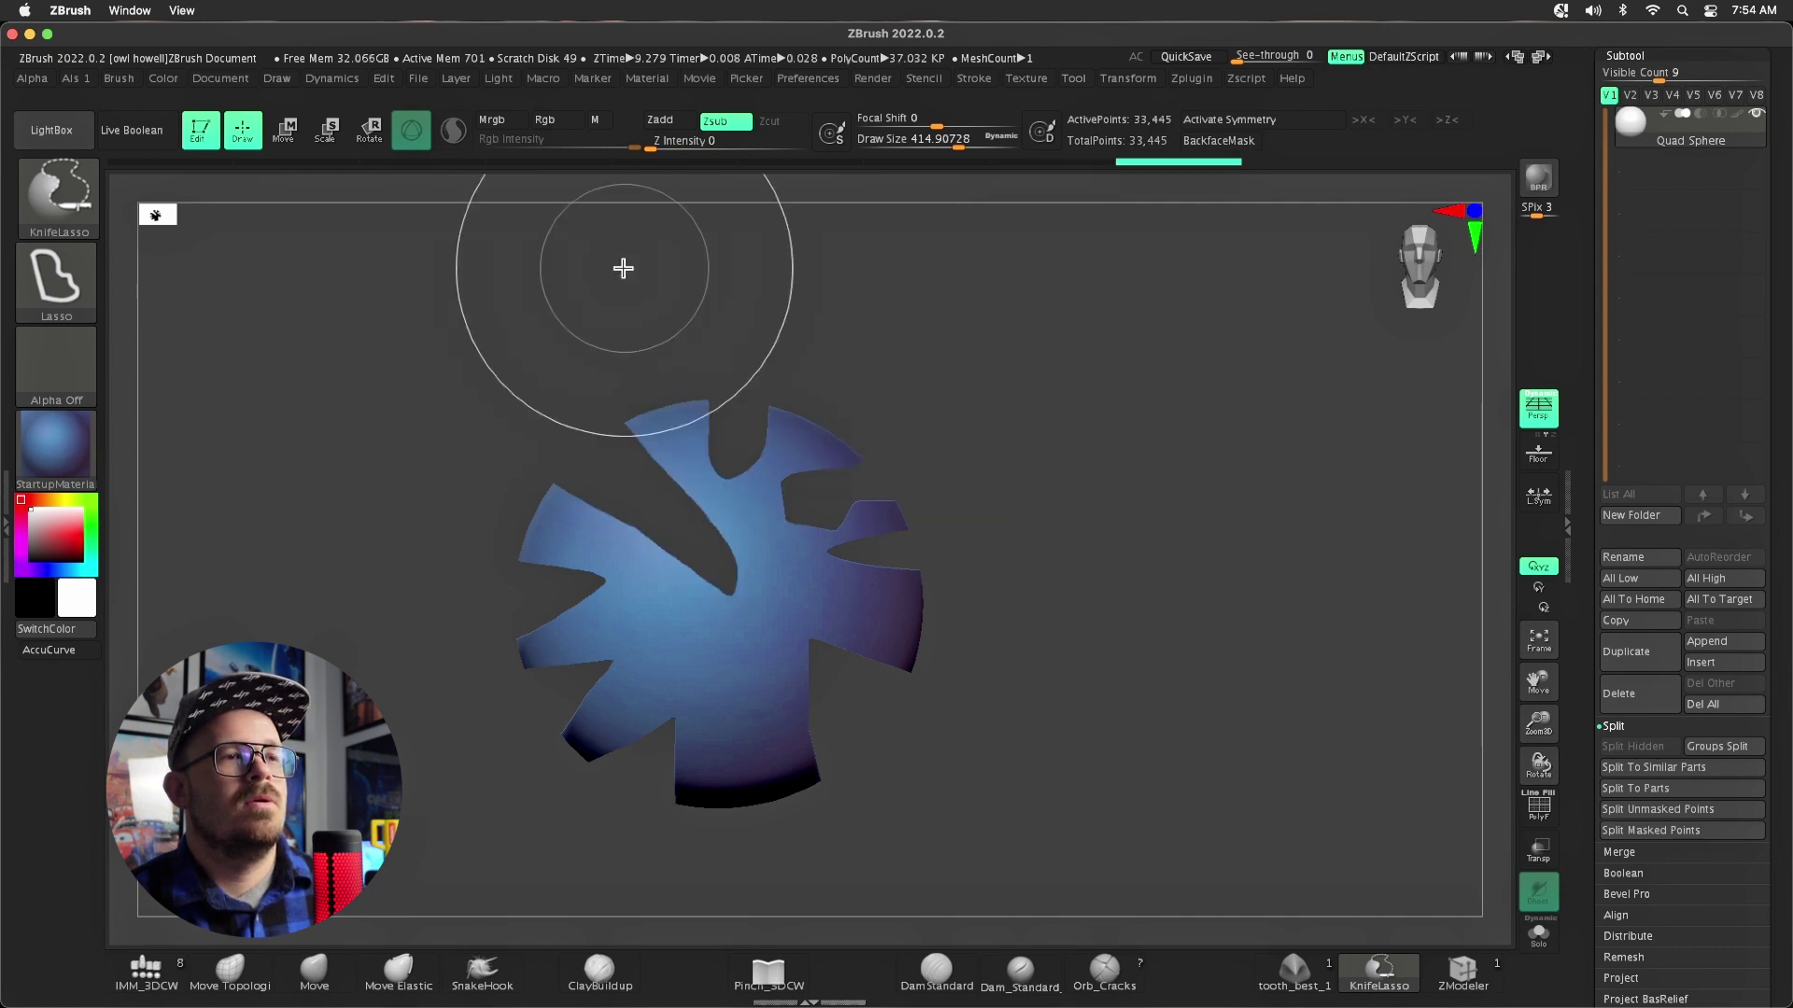
pyautogui.moveTo(1012, 418)
pyautogui.mouseDown()
pyautogui.moveTo(1120, 516)
pyautogui.moveTo(1061, 564)
pyautogui.moveTo(1012, 520)
pyautogui.moveTo(1182, 506)
pyautogui.moveTo(1173, 549)
pyautogui.moveTo(1261, 548)
pyautogui.moveTo(948, 563)
pyautogui.moveTo(1117, 557)
pyautogui.mouseUp()
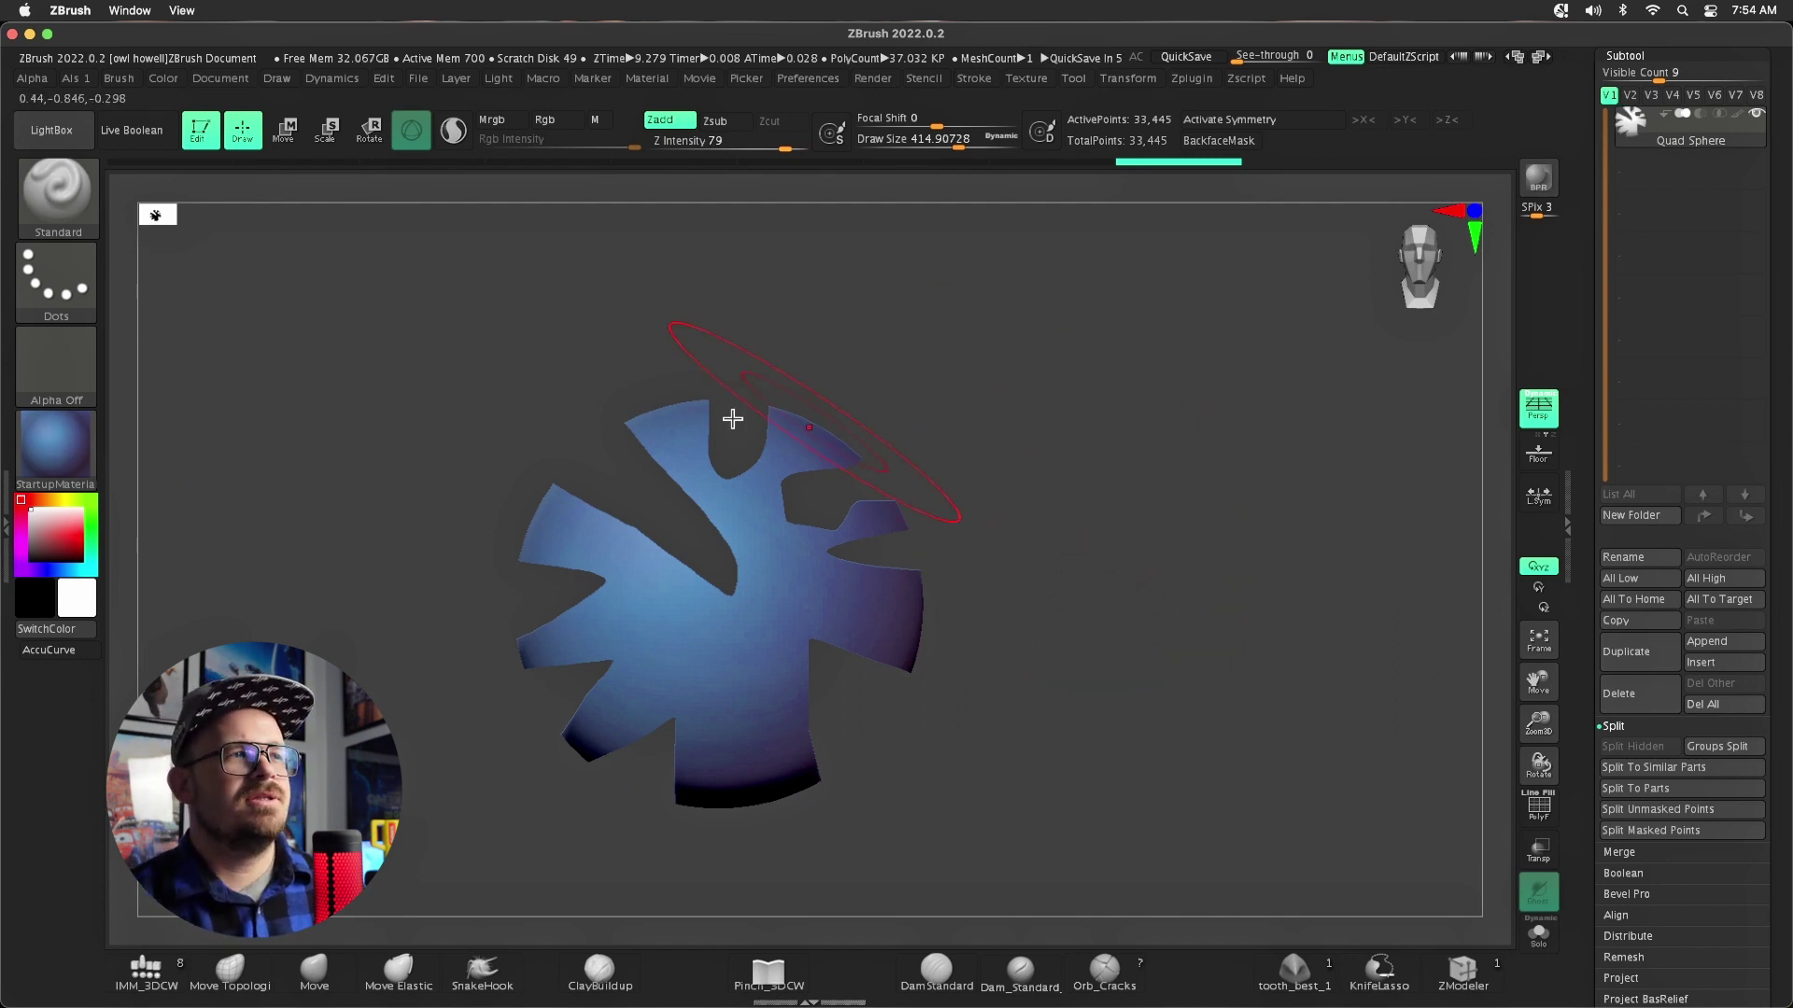
# Switch to Blender and examine the purple and green cut faces of the trimmed sphere from several angles and up close.
pyautogui.moveTo(5, 417)
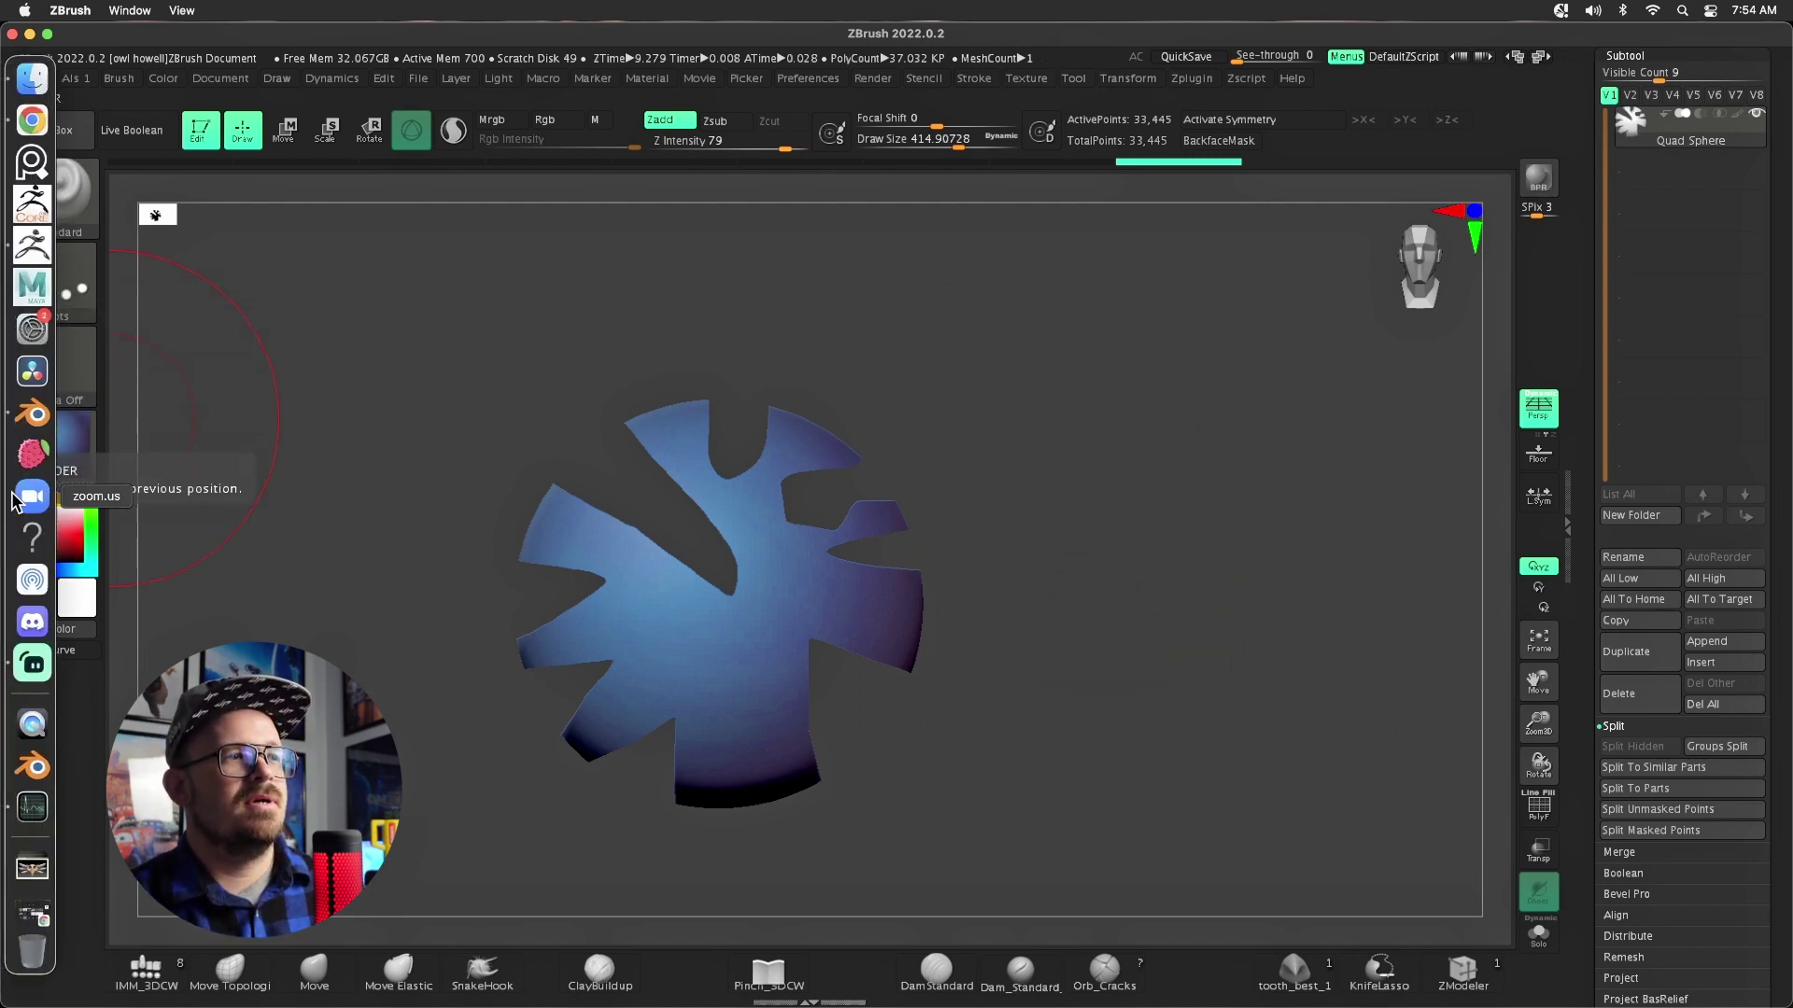
pyautogui.click(32, 413)
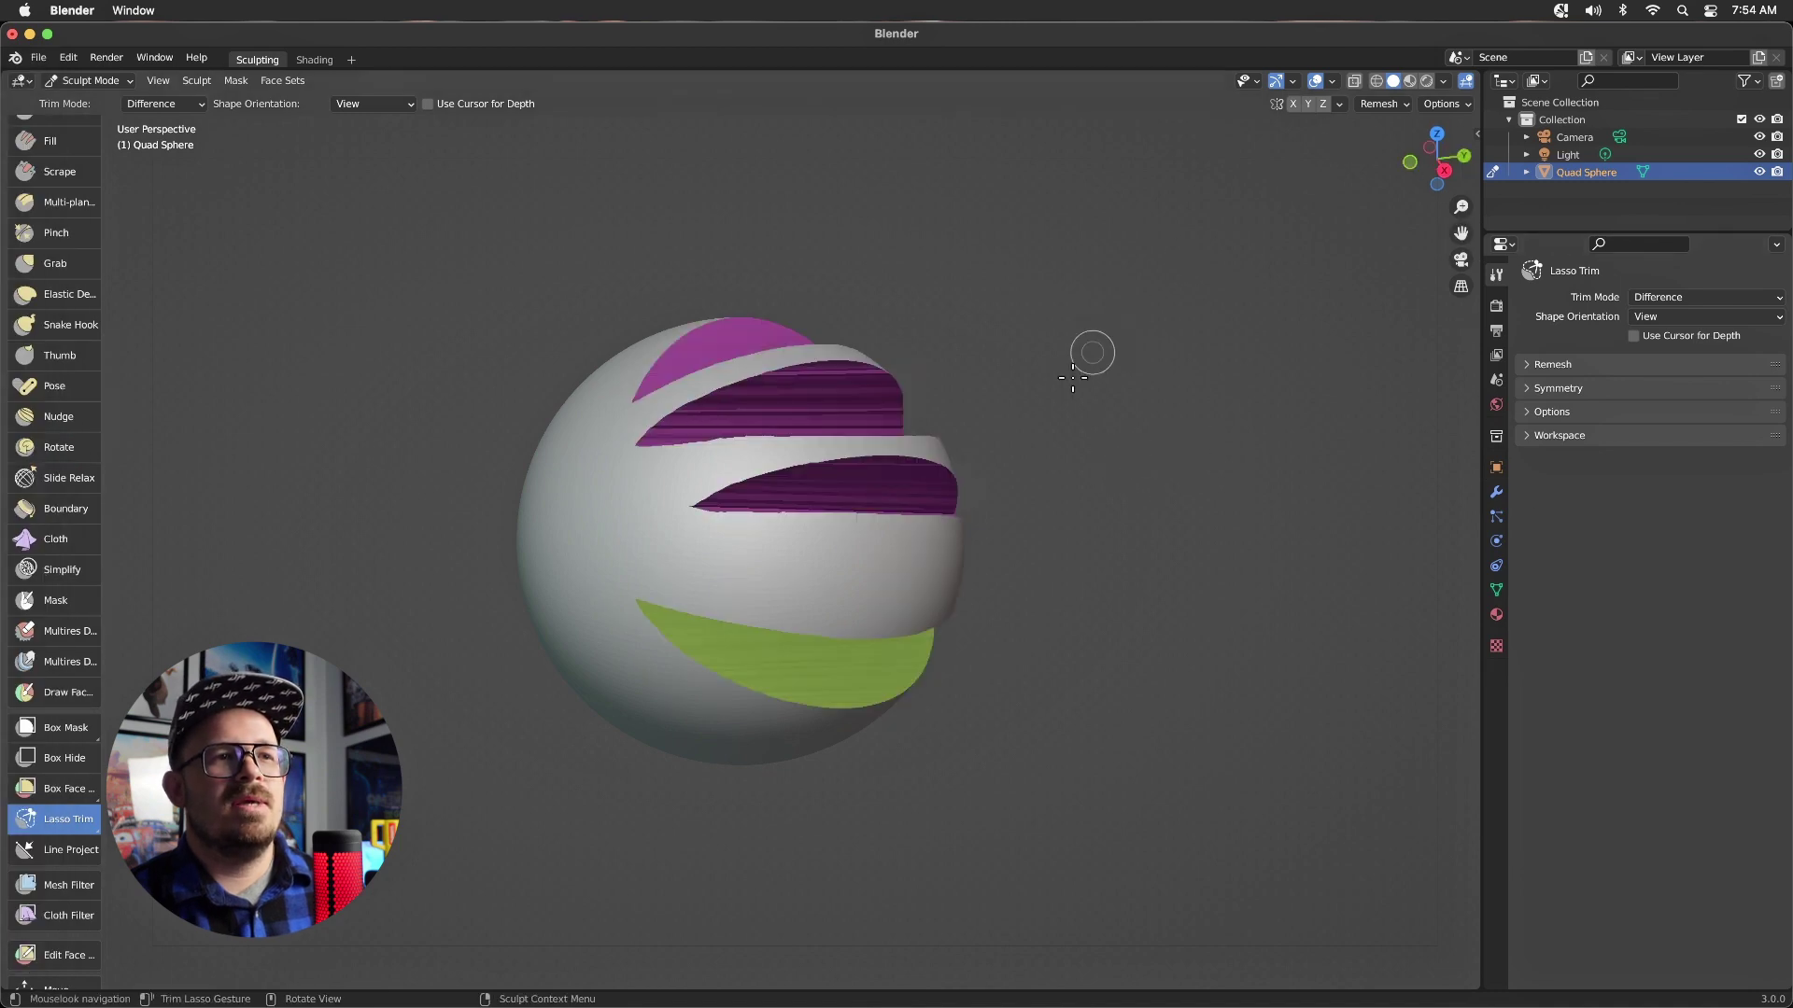
pyautogui.scroll(5, 1073, 378)
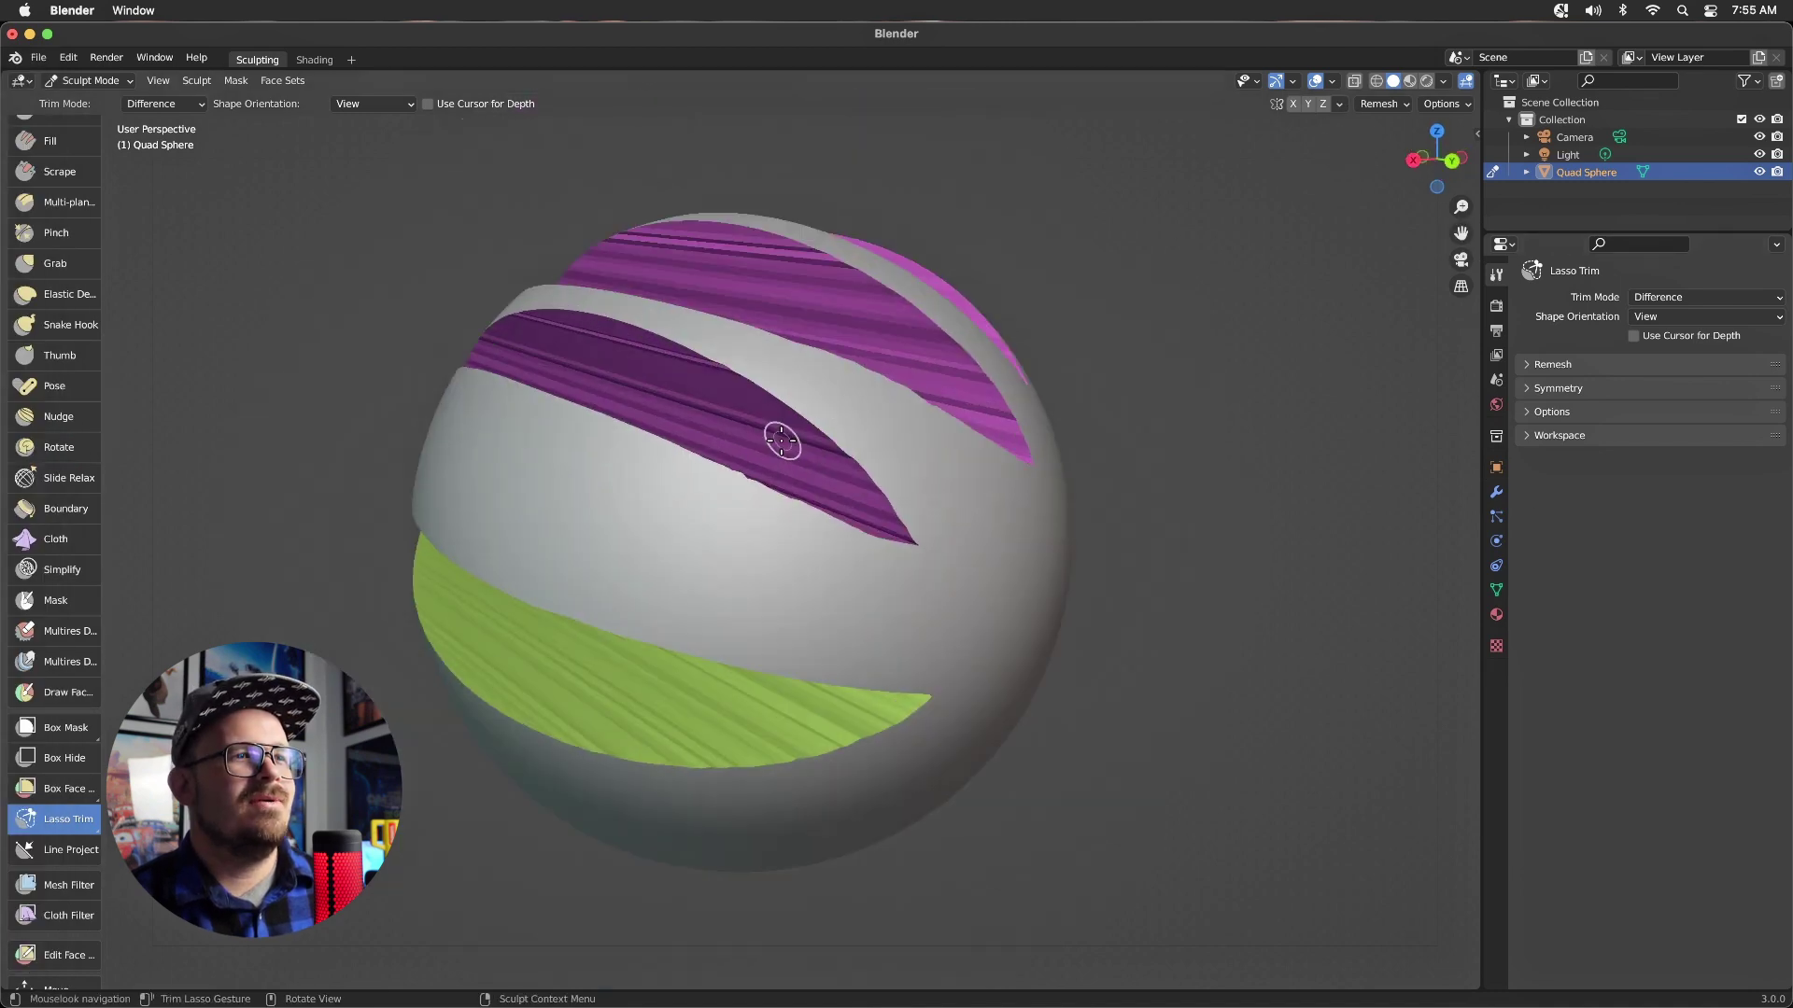
pyautogui.moveTo(1158, 603); pyautogui.dragTo(972, 688, button='middle')
pyautogui.scroll(4, 1027, 738)
pyautogui.scroll(-4, 1211, 780)
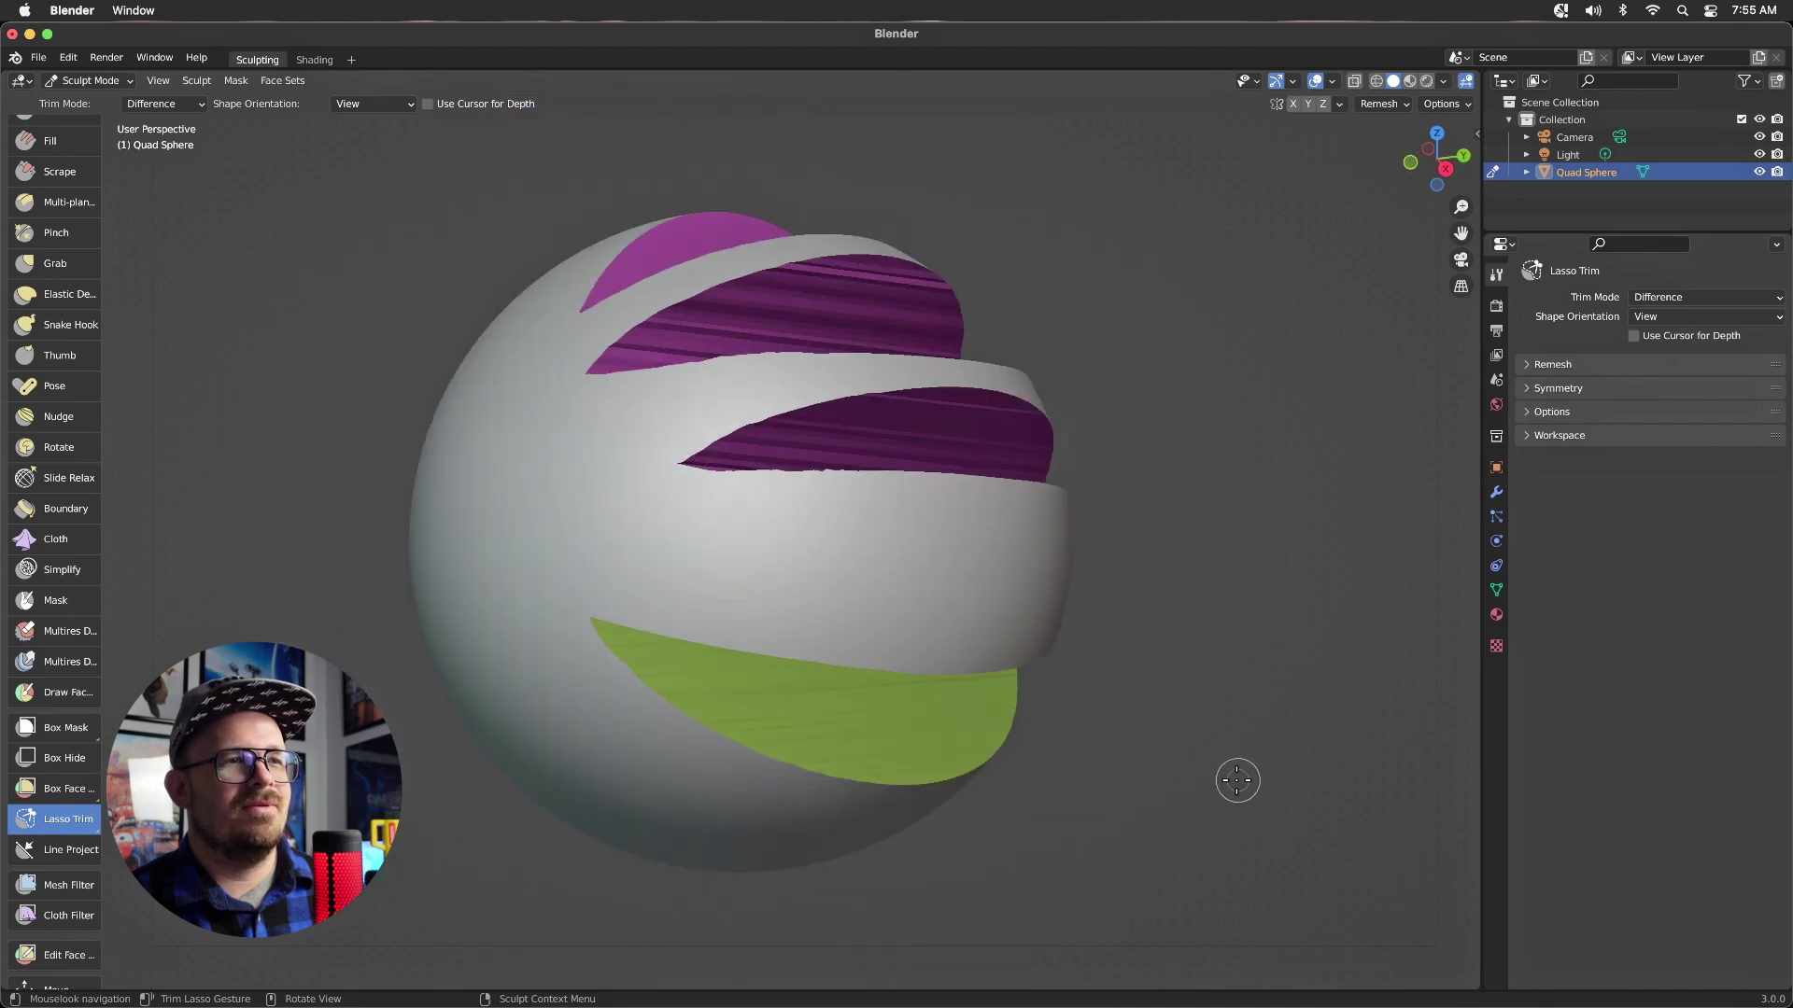
pyautogui.moveTo(1236, 780)
pyautogui.mouseDown(button='middle')
pyautogui.moveTo(1221, 743)
pyautogui.moveTo(1026, 628)
pyautogui.mouseUp(button='middle')
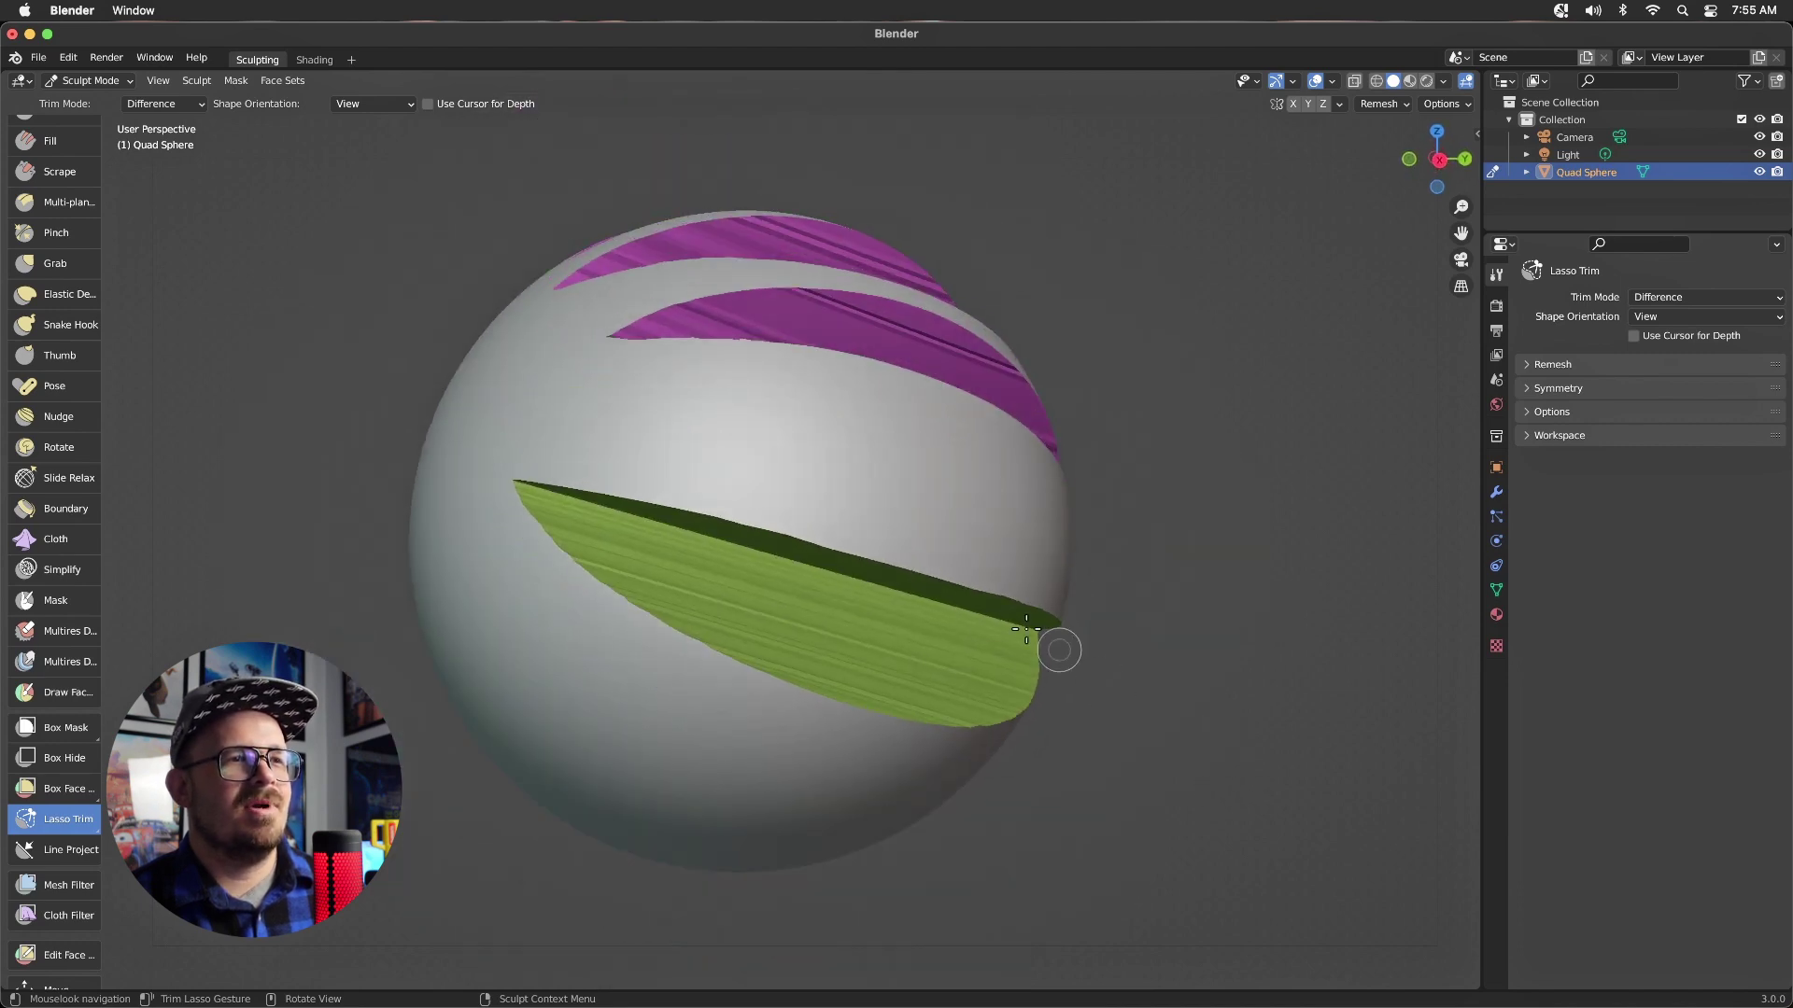
pyautogui.scroll(2, 765, 596)
pyautogui.scroll(5, 55, 288)
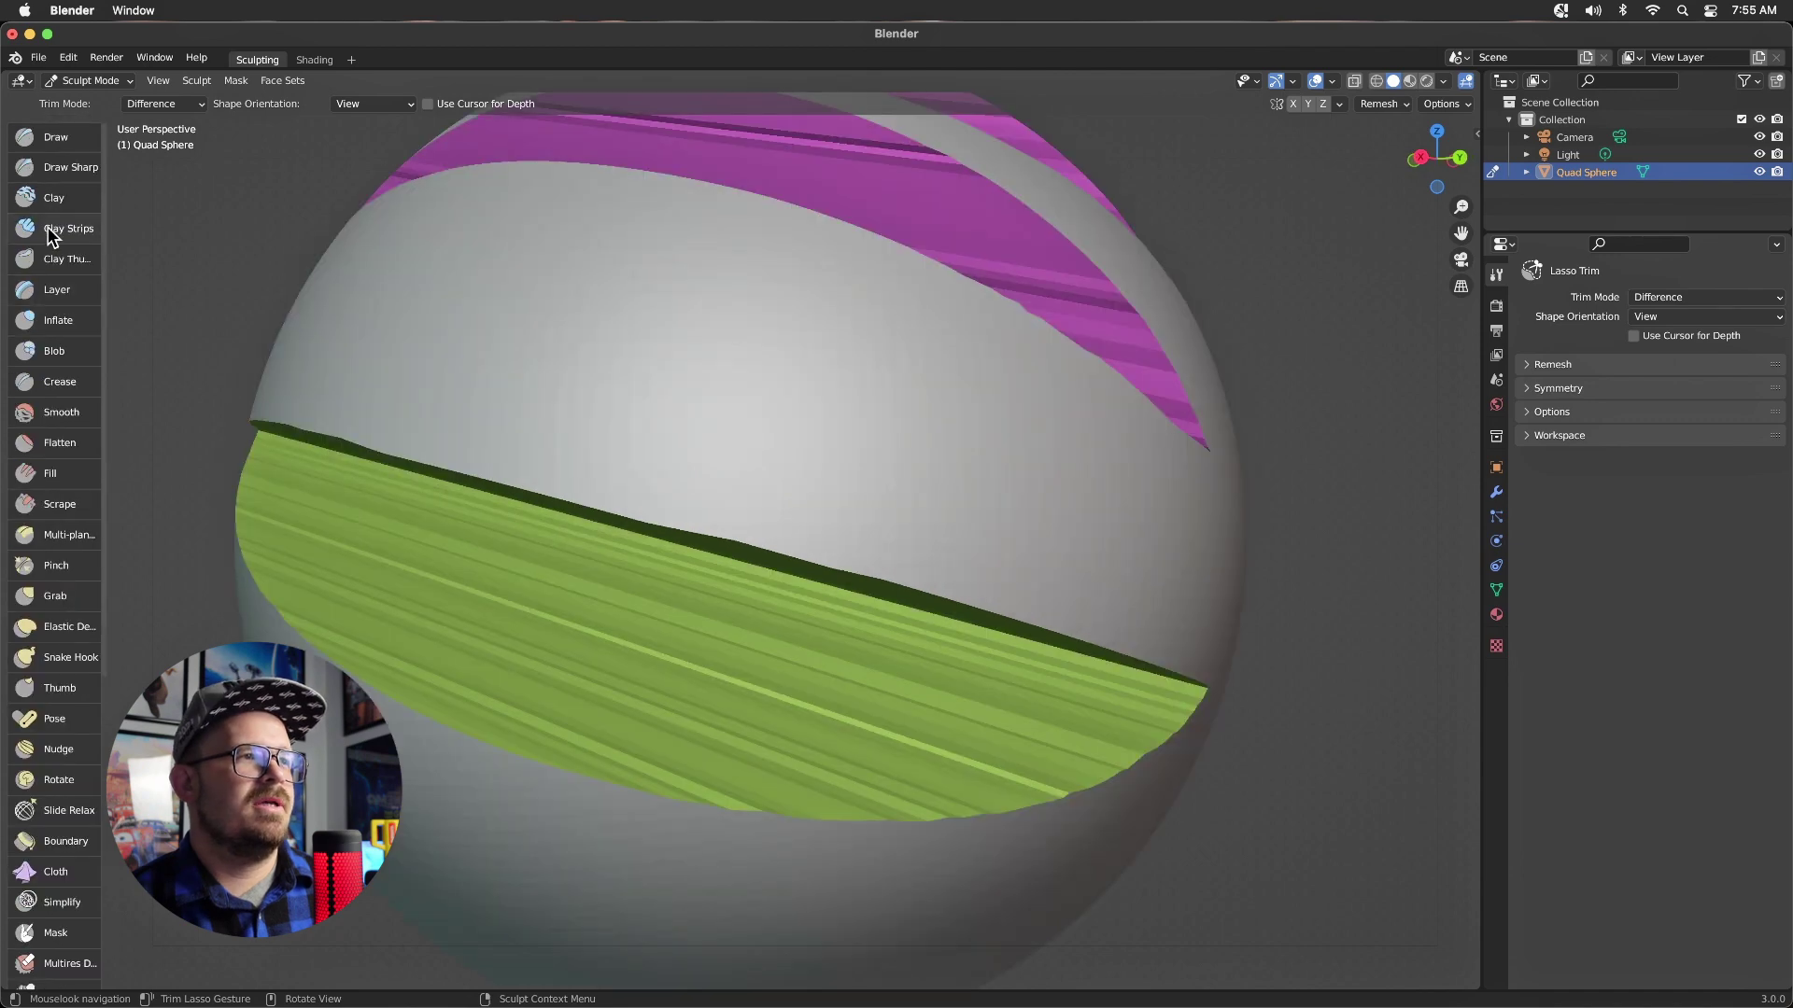
# Try sculpting strokes across the green cut face with the Clay Strips brush.
pyautogui.click(48, 227)
pyautogui.moveTo(395, 620); pyautogui.dragTo(509, 657)
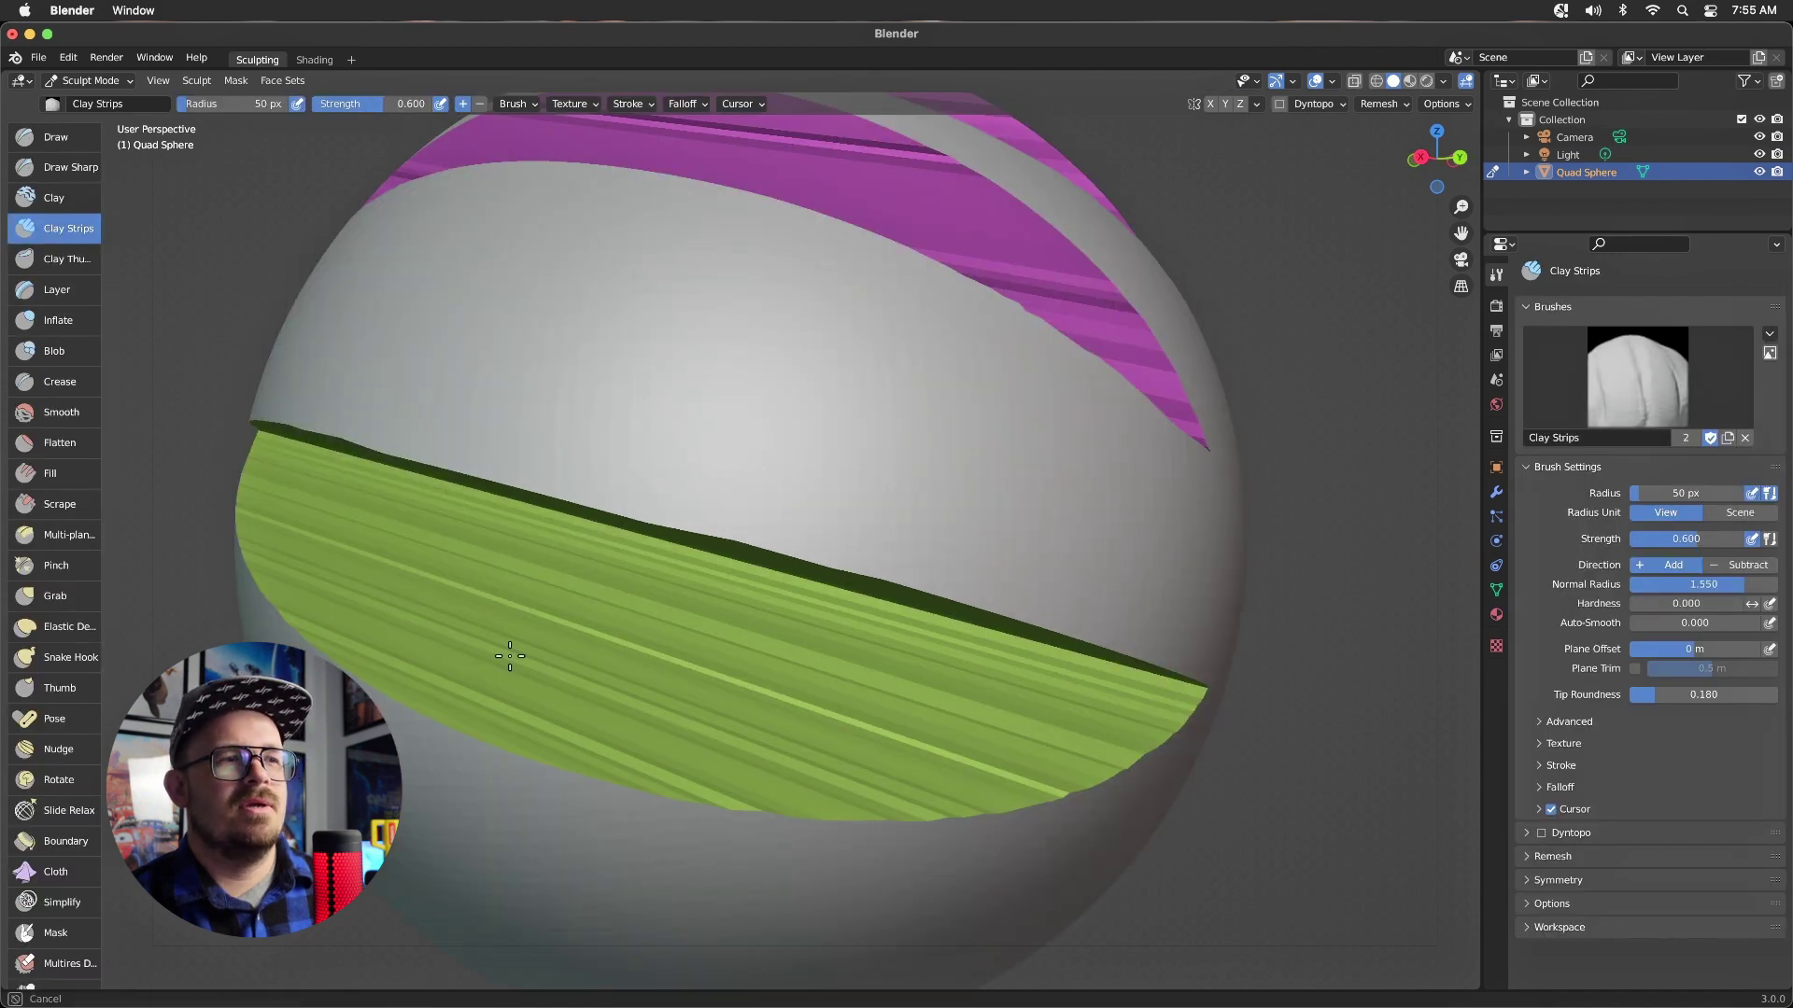
pyautogui.moveTo(605, 725); pyautogui.dragTo(822, 634)
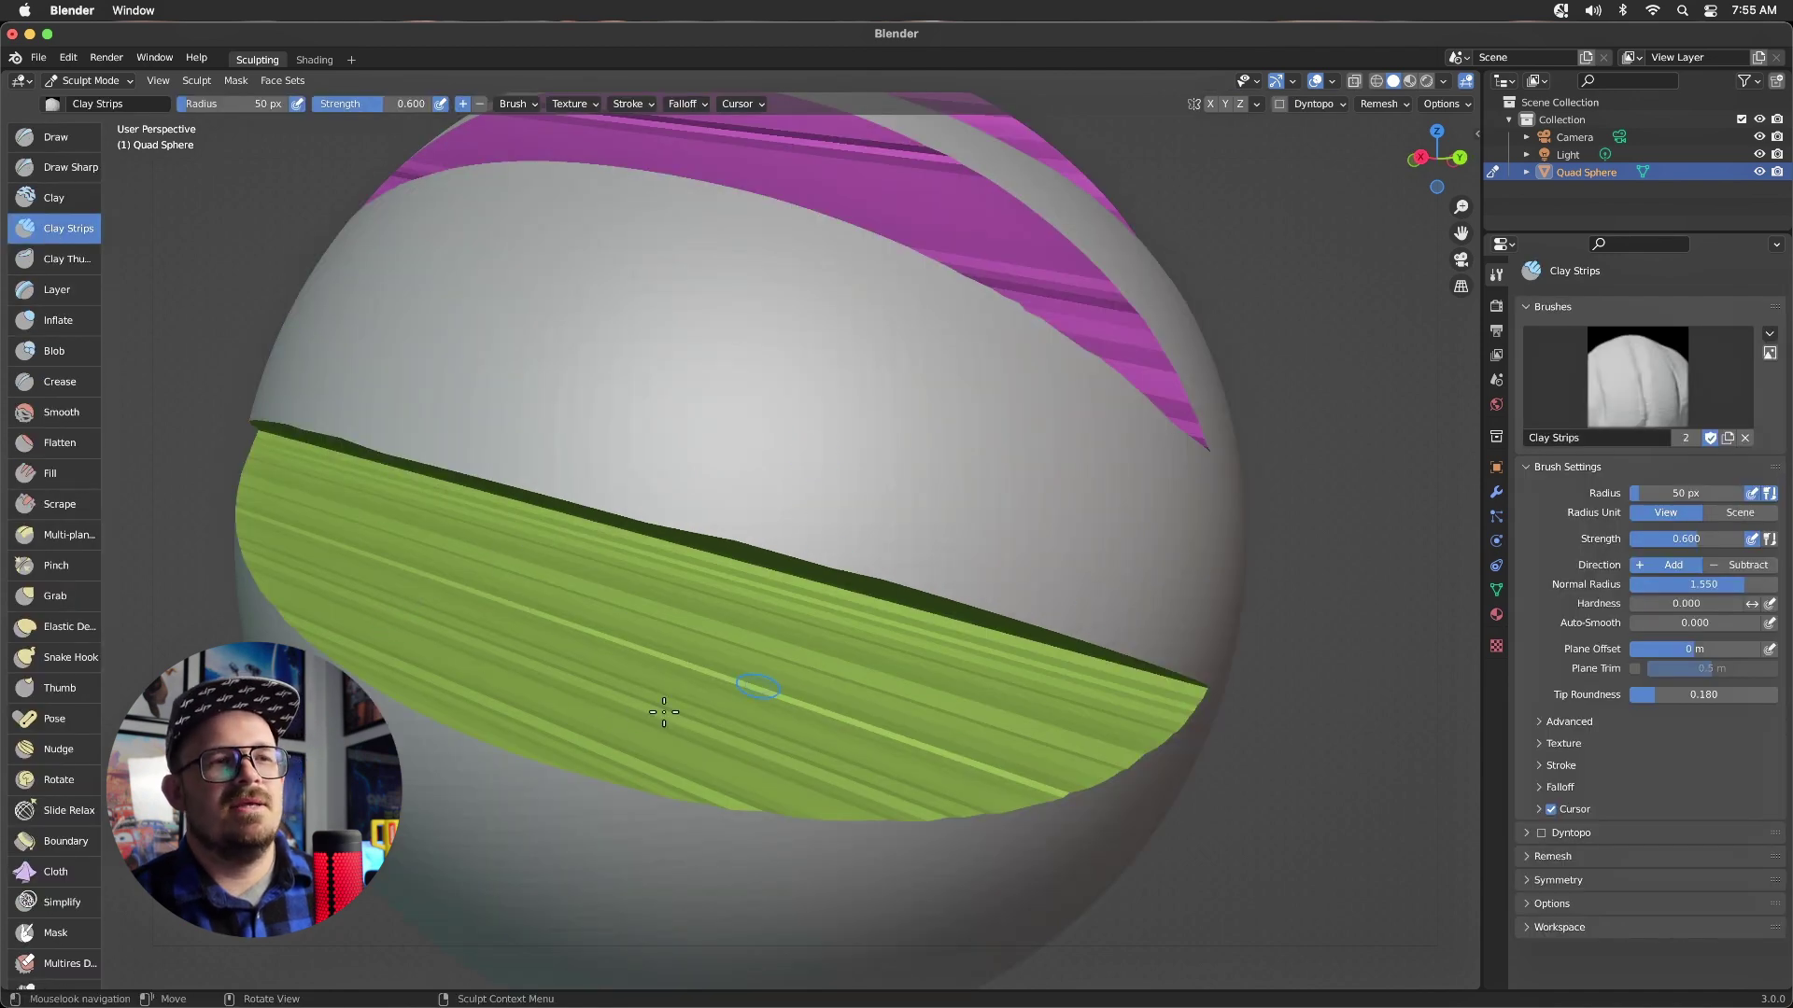
# Inspect the trimmed sphere's topology in wireframe shading and in Edit Mode.
pyautogui.click(1379, 83)
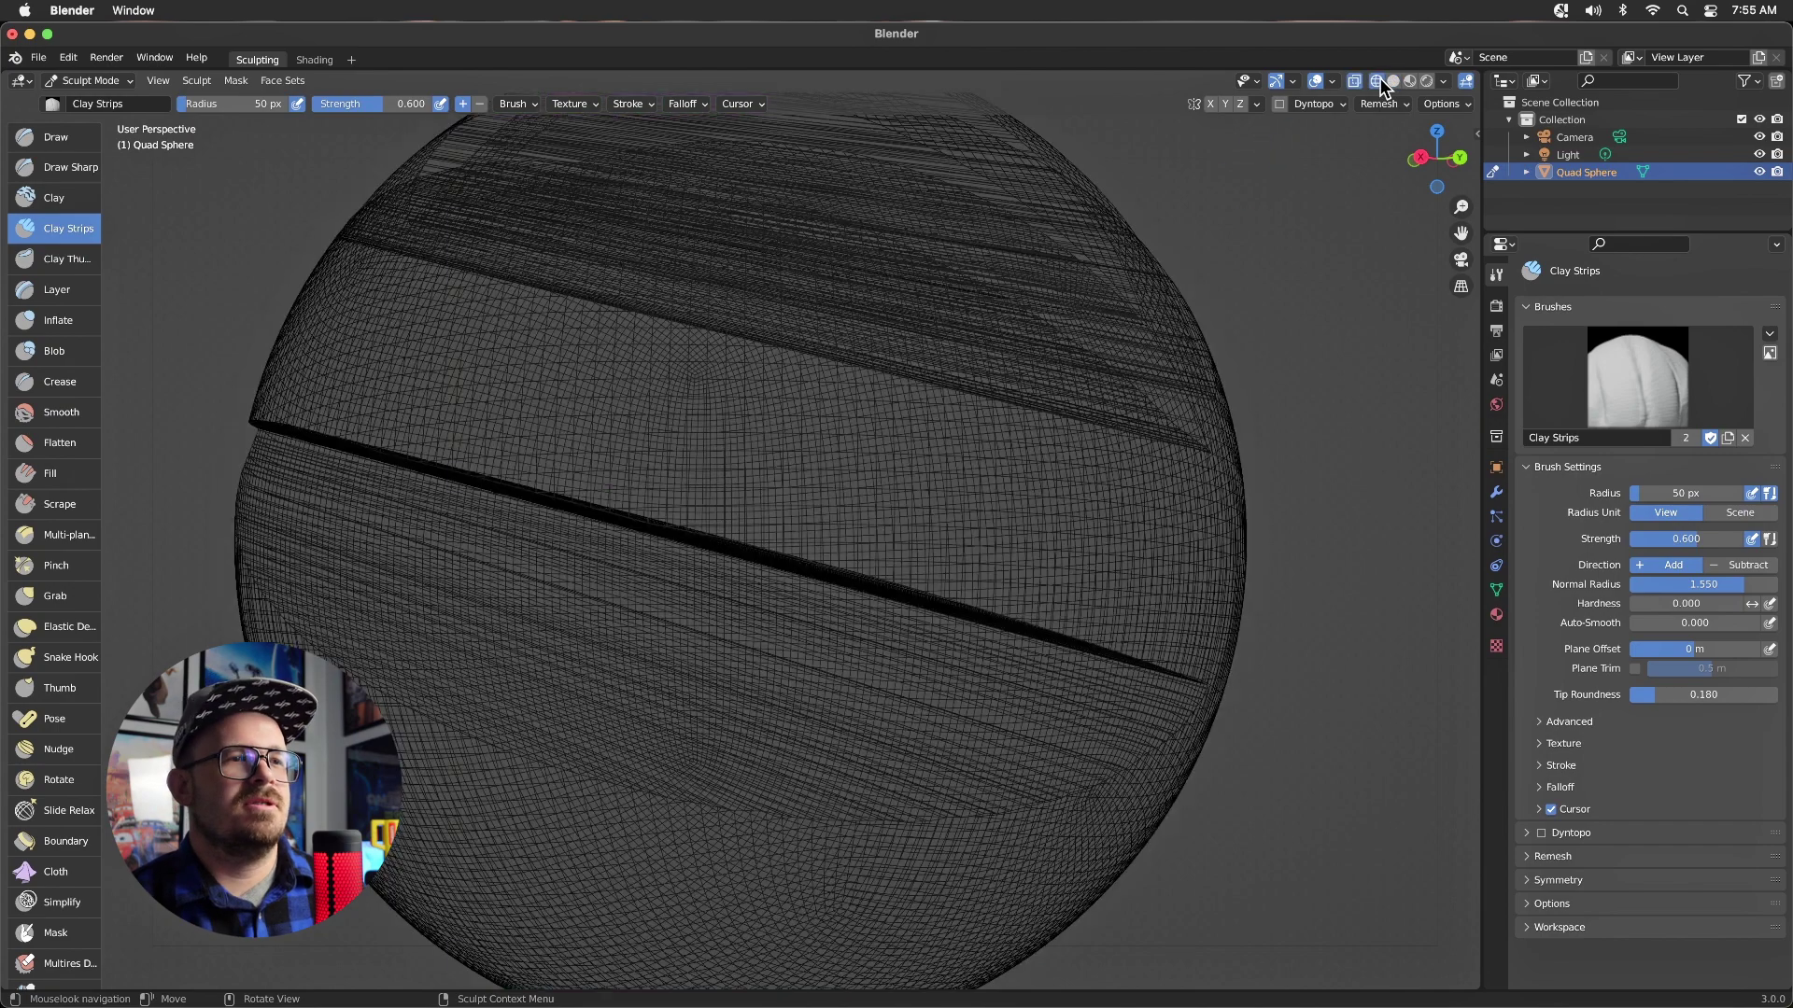
pyautogui.click(89, 81)
pyautogui.click(72, 109)
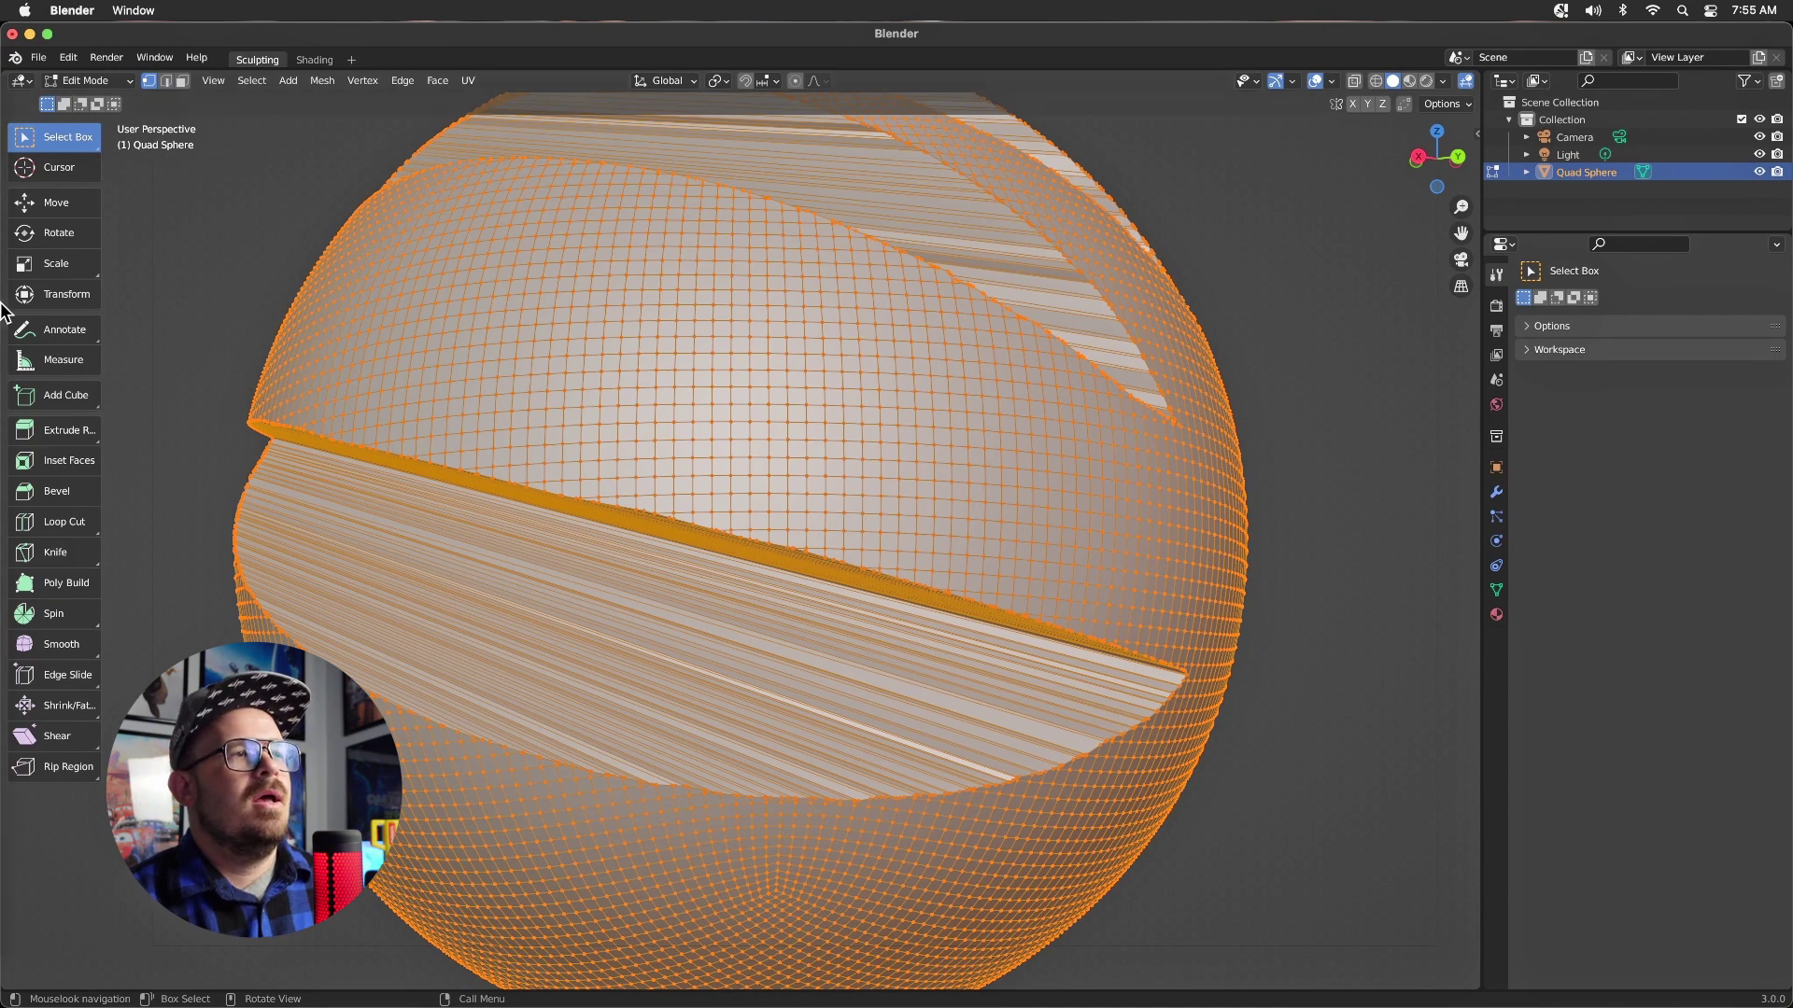
# Switch to ZBrush, frame the sliced sphere and examine its cut faces up close.
pyautogui.moveTo(5, 313)
pyautogui.click(30, 246)
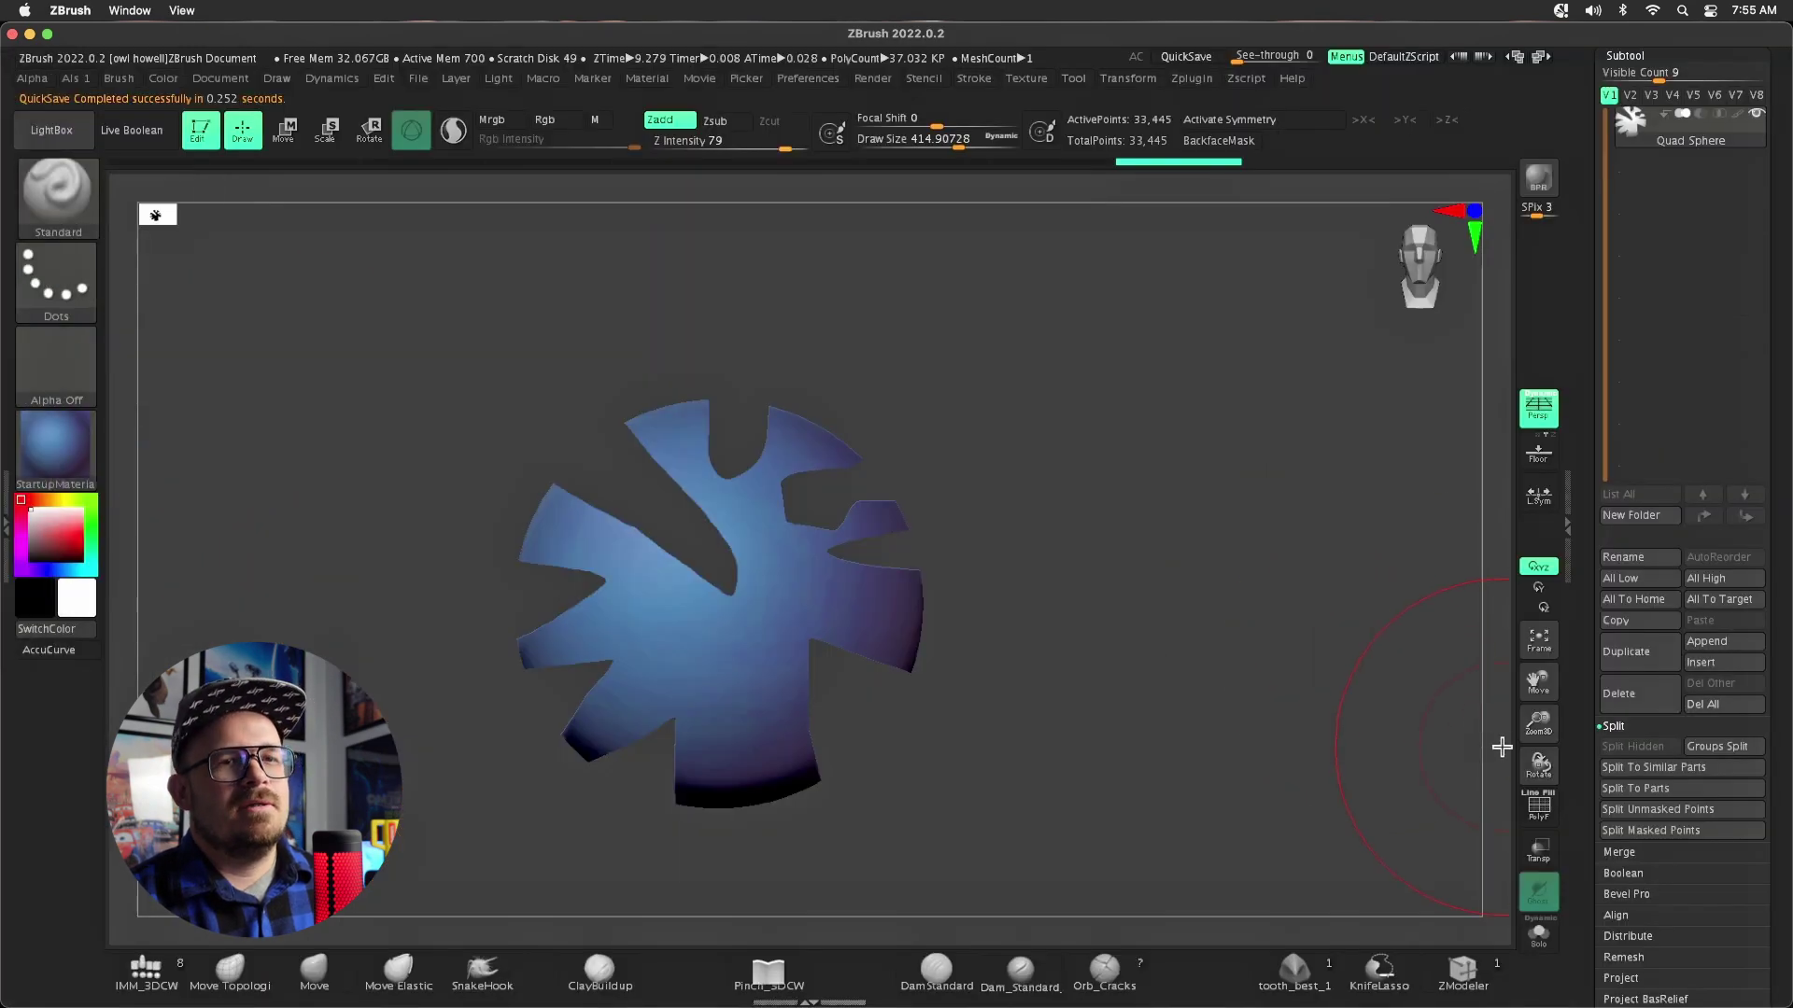
pyautogui.click(1540, 642)
pyautogui.click(1527, 643)
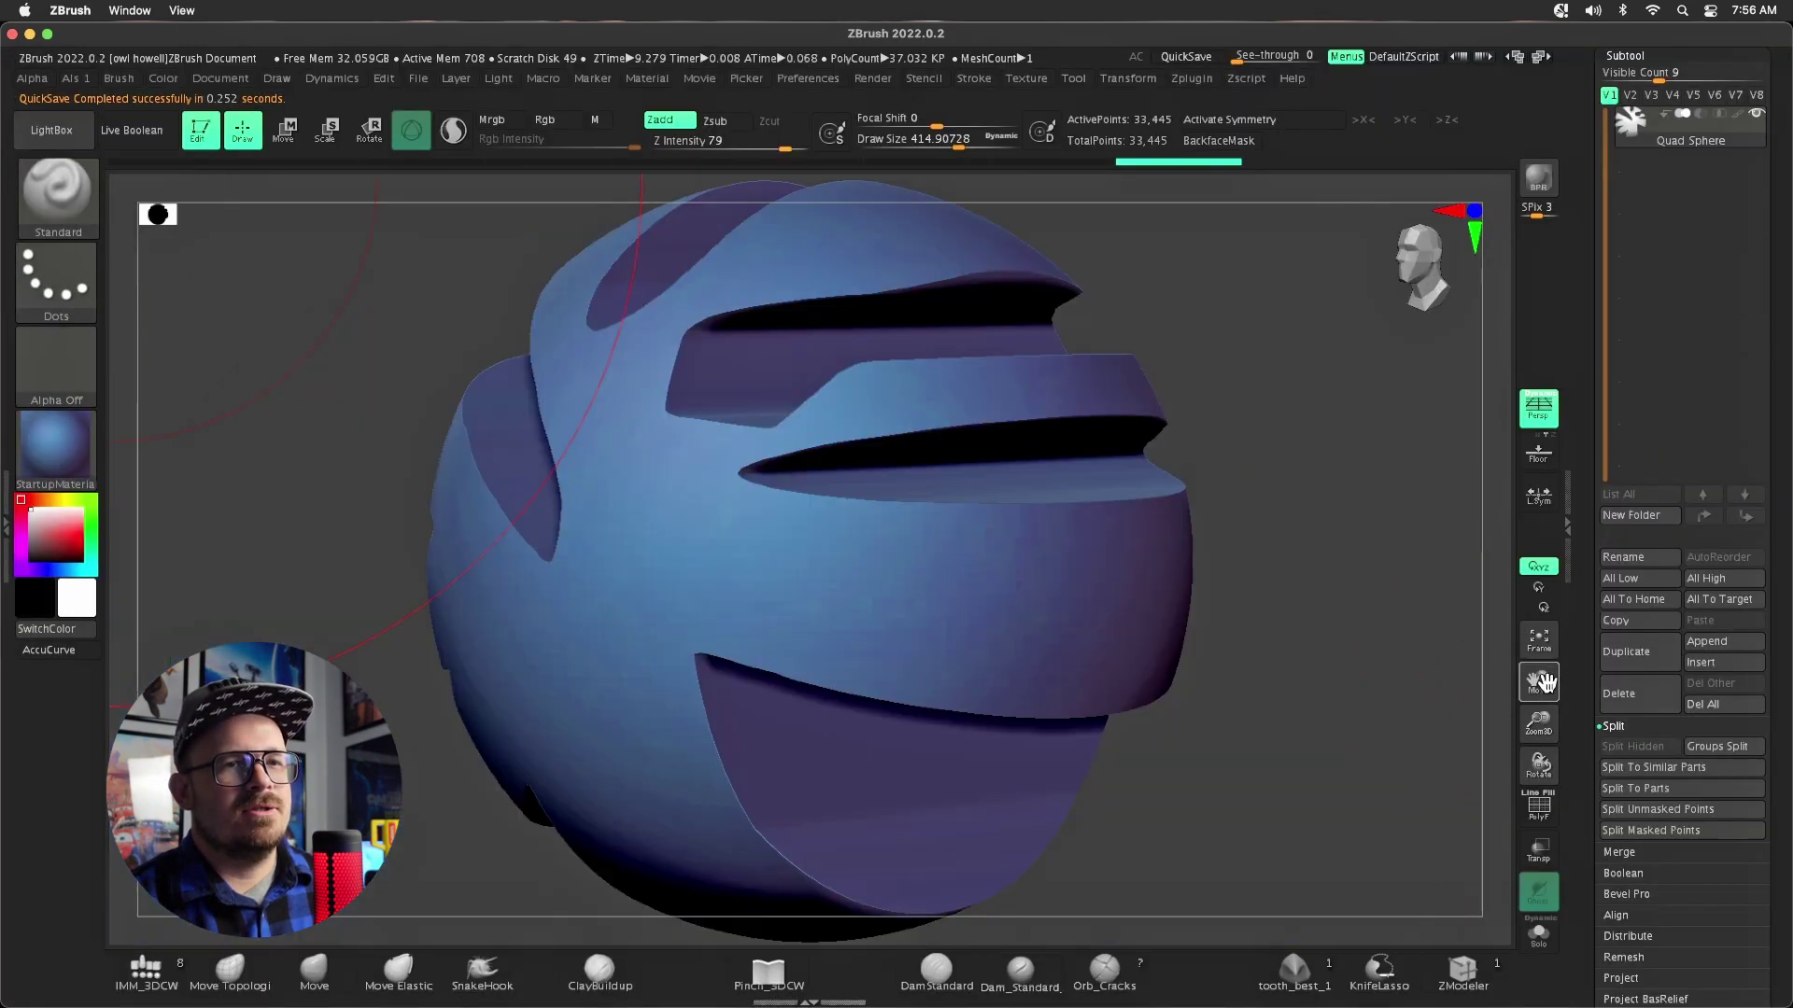
pyautogui.moveTo(1535, 726); pyautogui.dragTo(1529, 775)
pyautogui.moveTo(1537, 684); pyautogui.dragTo(1405, 630)
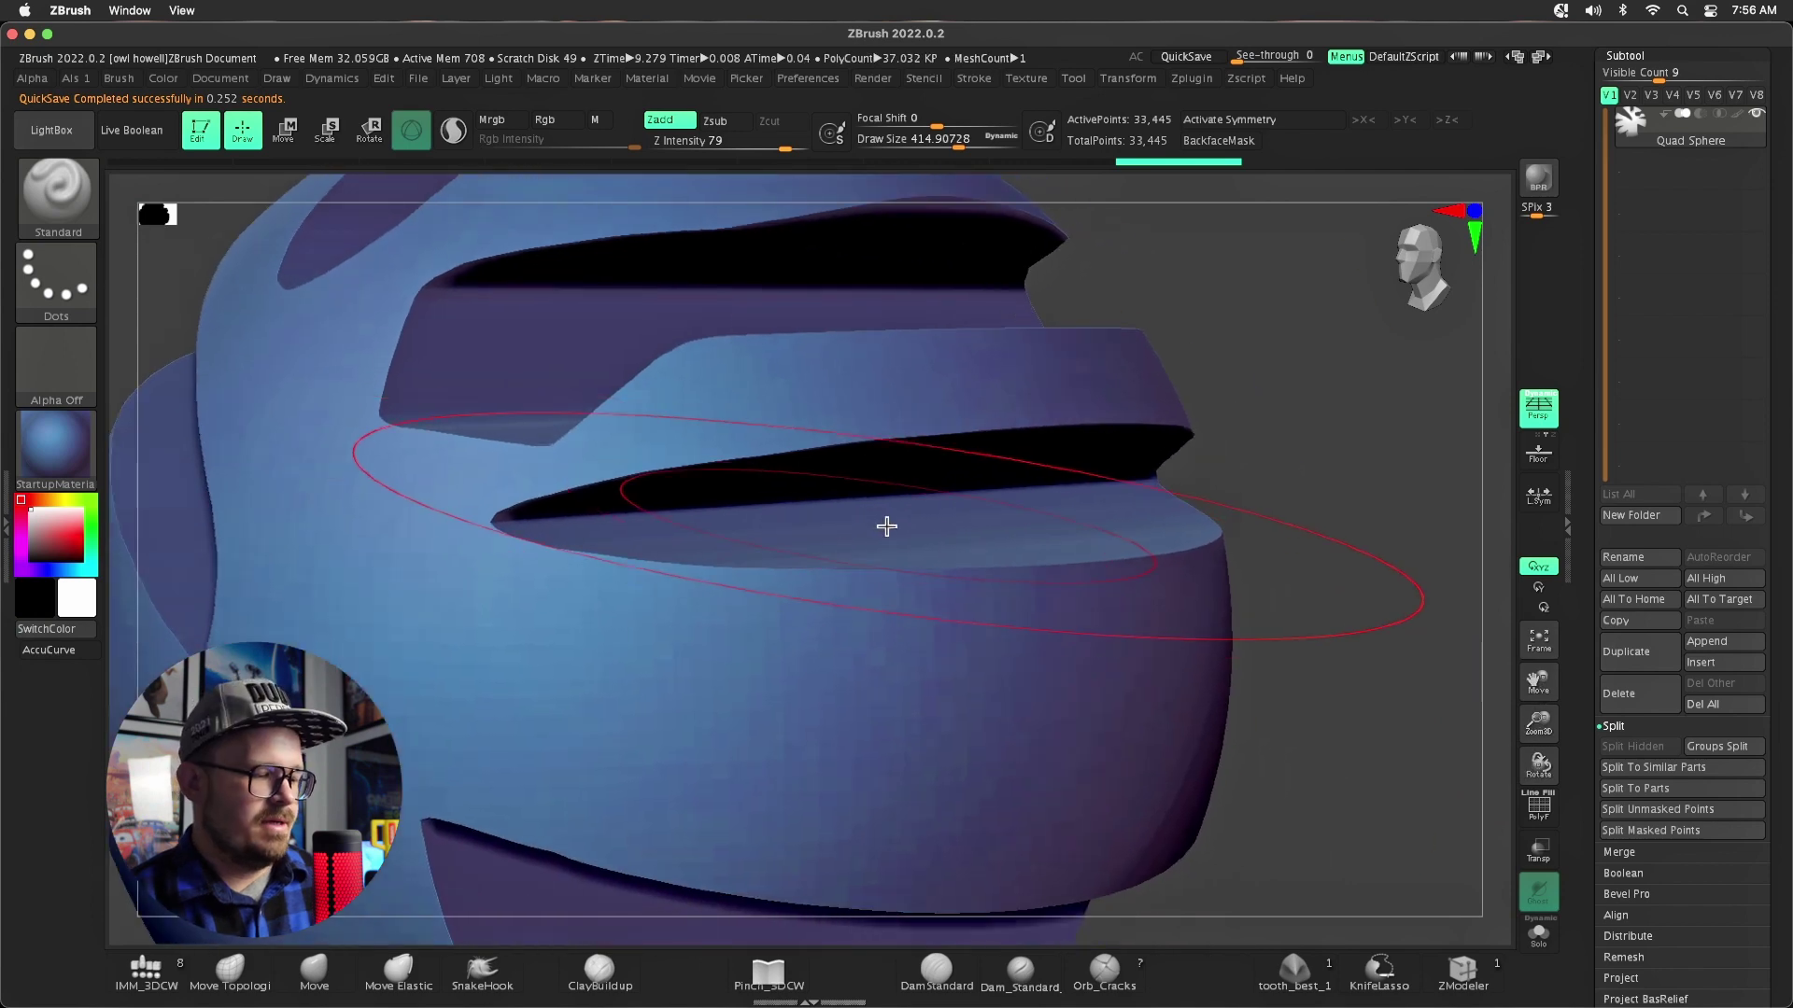
# Reduce the draw size to about 23 and examine the topology along the slot's cut face with PolyFrame shown.
pyautogui.press('s')
pyautogui.moveTo(888, 525); pyautogui.dragTo(812, 527)
pyautogui.click(1543, 828)
pyautogui.moveTo(1540, 727); pyautogui.dragTo(1541, 747)
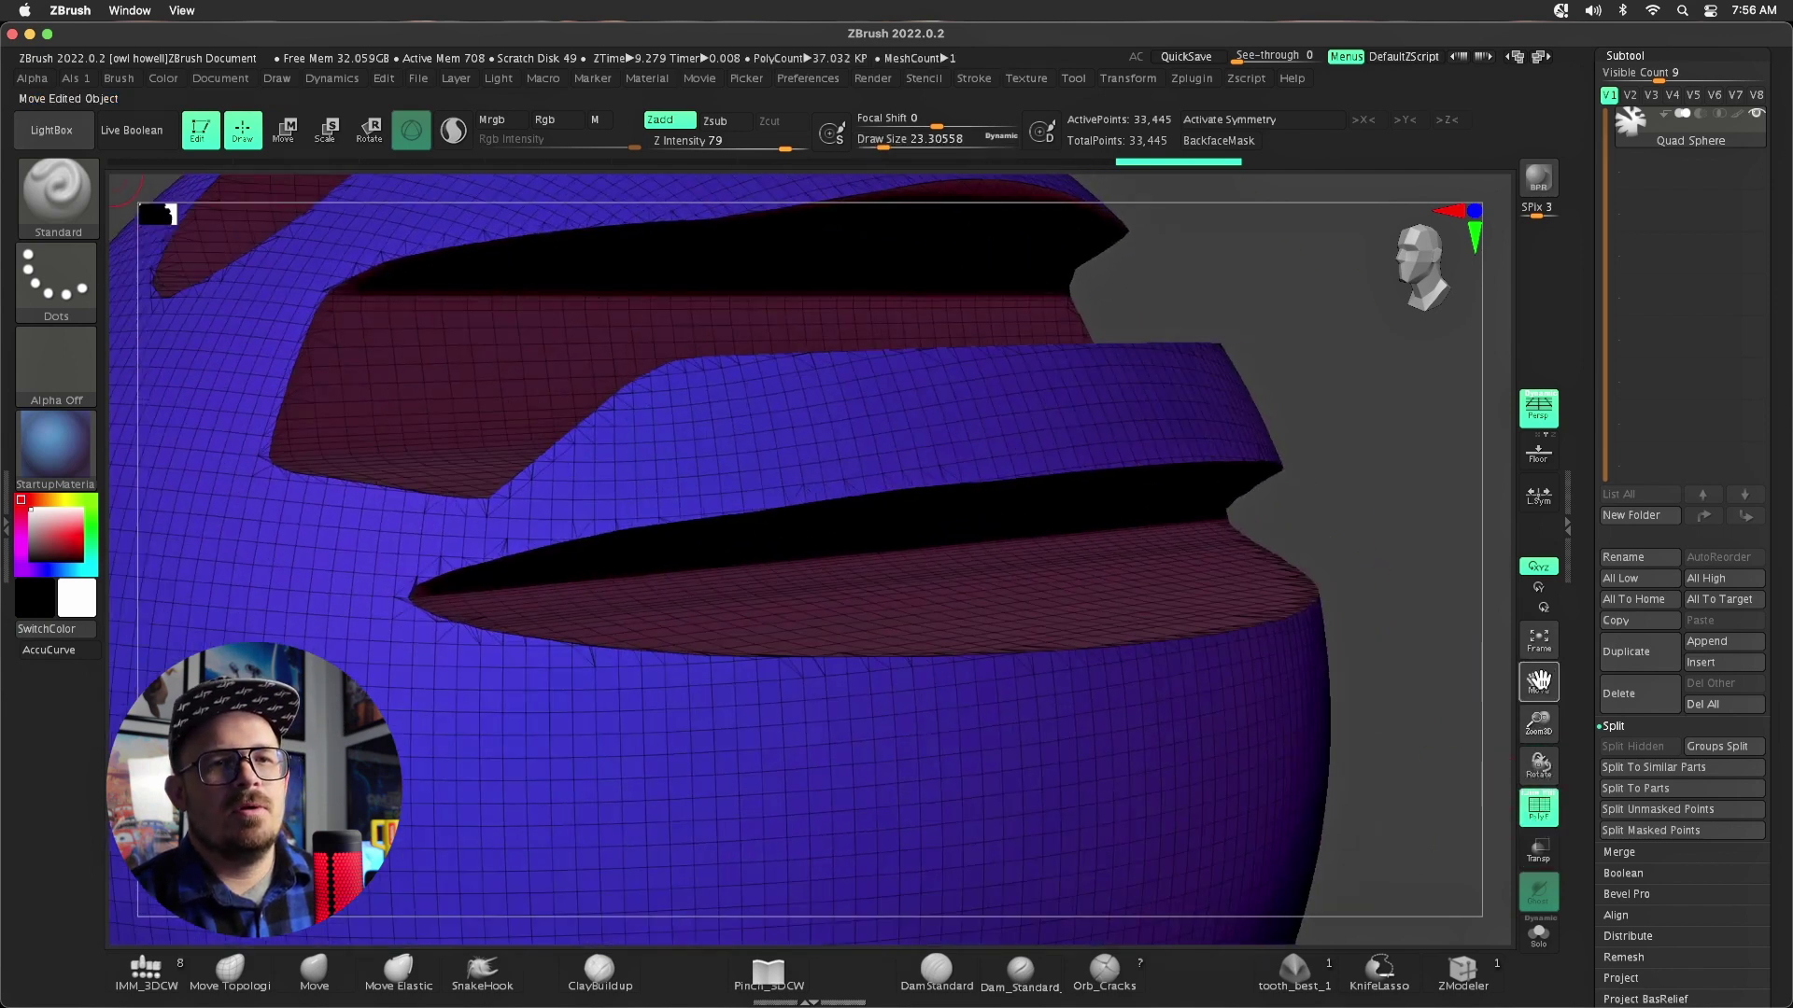
pyautogui.moveTo(1545, 685); pyautogui.dragTo(1377, 659)
pyautogui.moveTo(1537, 726); pyautogui.dragTo(1297, 440)
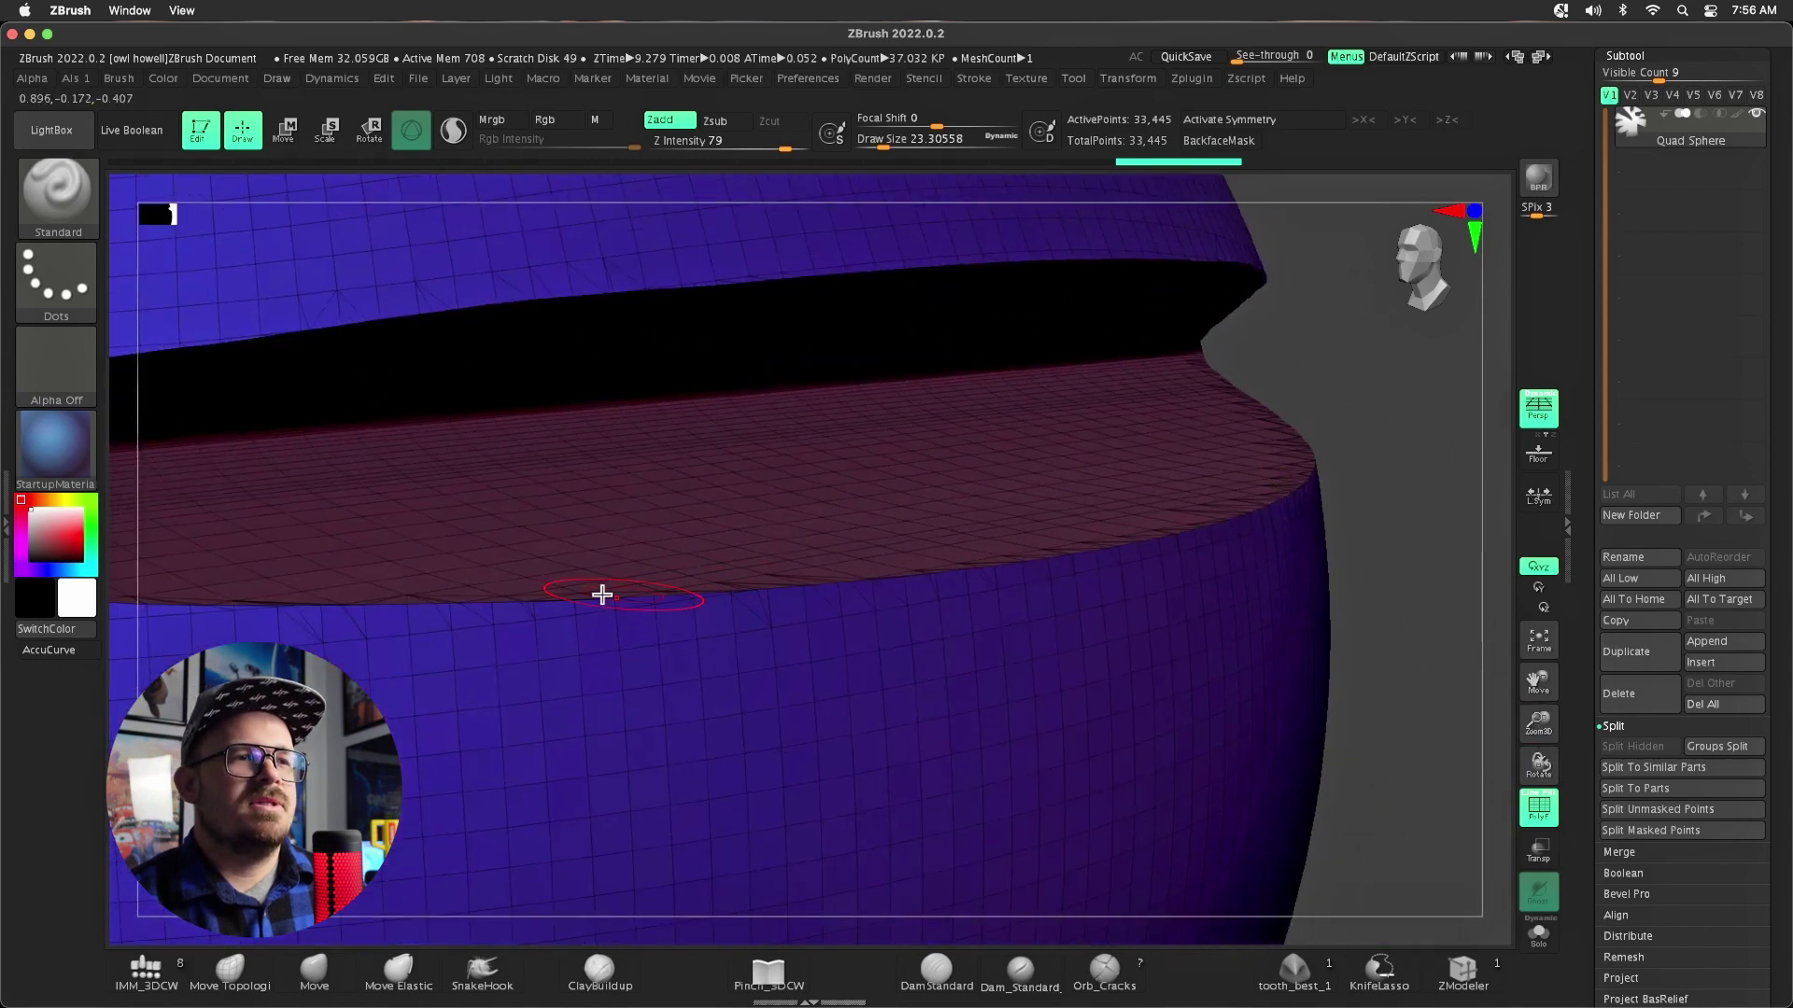
pyautogui.moveTo(1373, 377); pyautogui.dragTo(1373, 387)
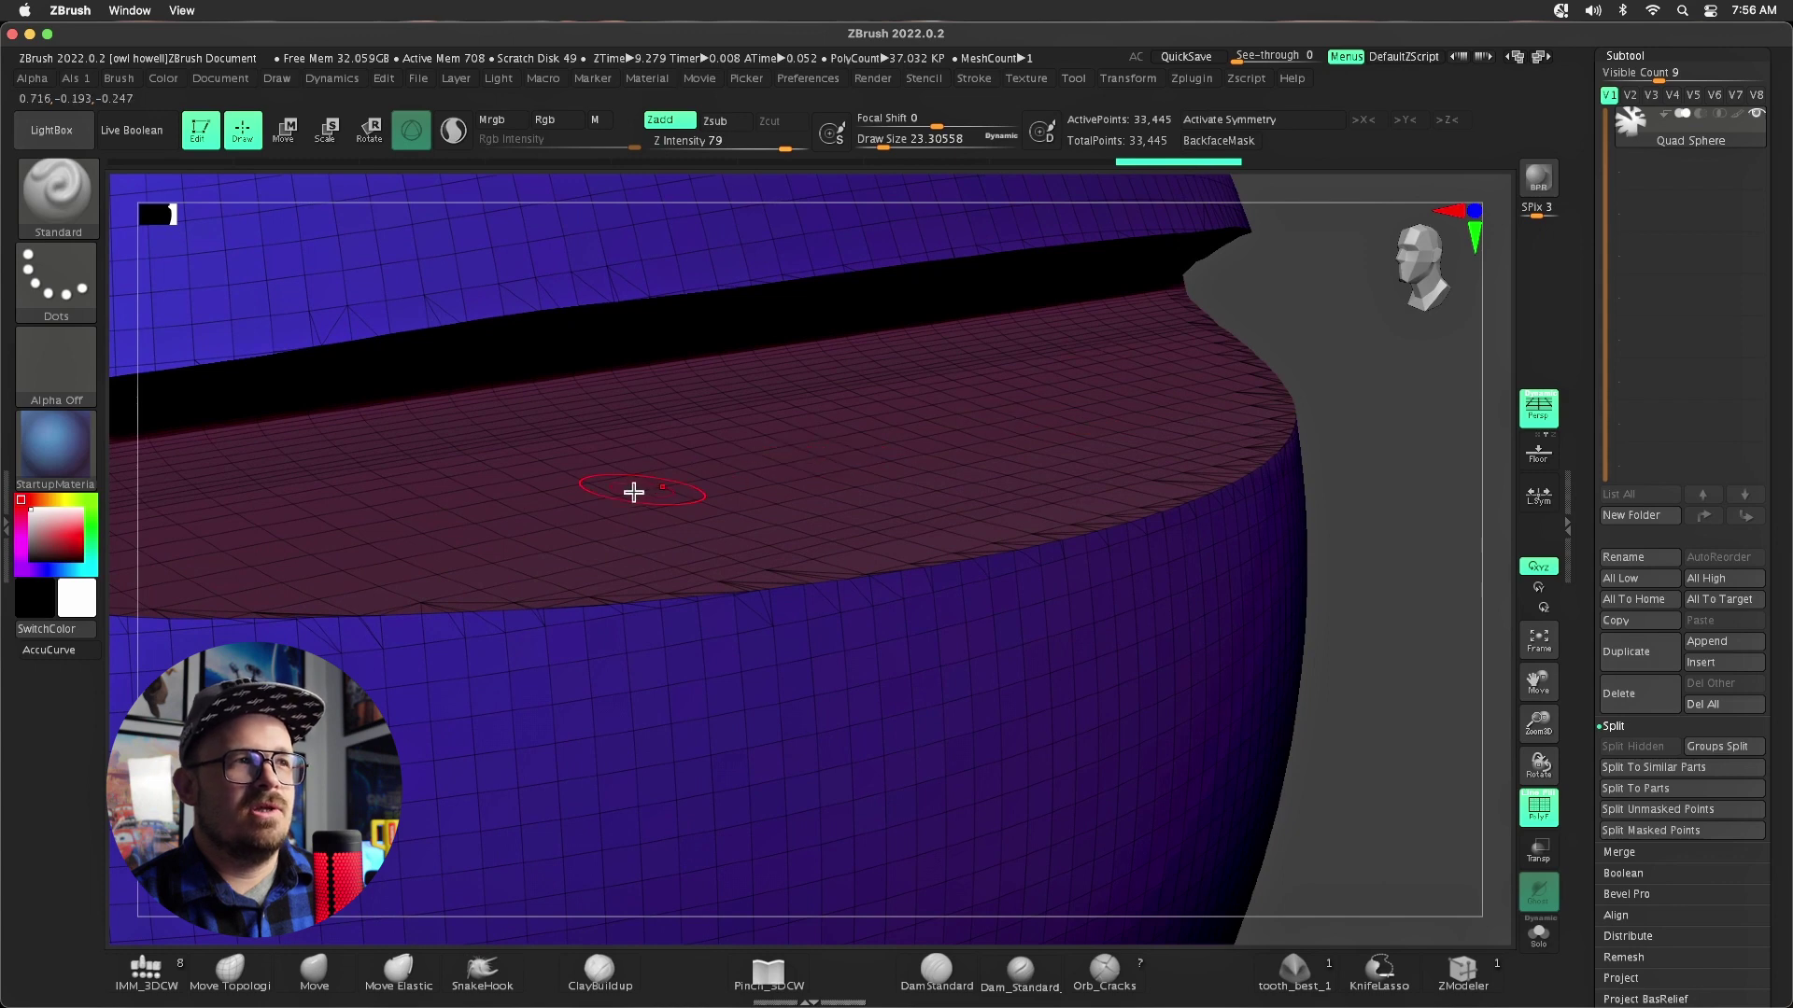
# Hide the PolyFrame and view the whole sliced sphere from the front.
pyautogui.click(1539, 825)
pyautogui.moveTo(783, 450)
pyautogui.mouseDown()
pyautogui.moveTo(1174, 418)
pyautogui.moveTo(1237, 378)
pyautogui.mouseUp()
pyautogui.moveTo(1539, 728)
pyautogui.mouseDown()
pyautogui.moveTo(1493, 628)
pyautogui.moveTo(1224, 576)
pyautogui.moveTo(1064, 579)
pyautogui.mouseUp()
pyautogui.moveTo(434, 592)
pyautogui.mouseDown()
pyautogui.moveTo(573, 697)
pyautogui.moveTo(694, 658)
pyautogui.moveTo(607, 644)
pyautogui.moveTo(797, 620)
pyautogui.mouseUp()
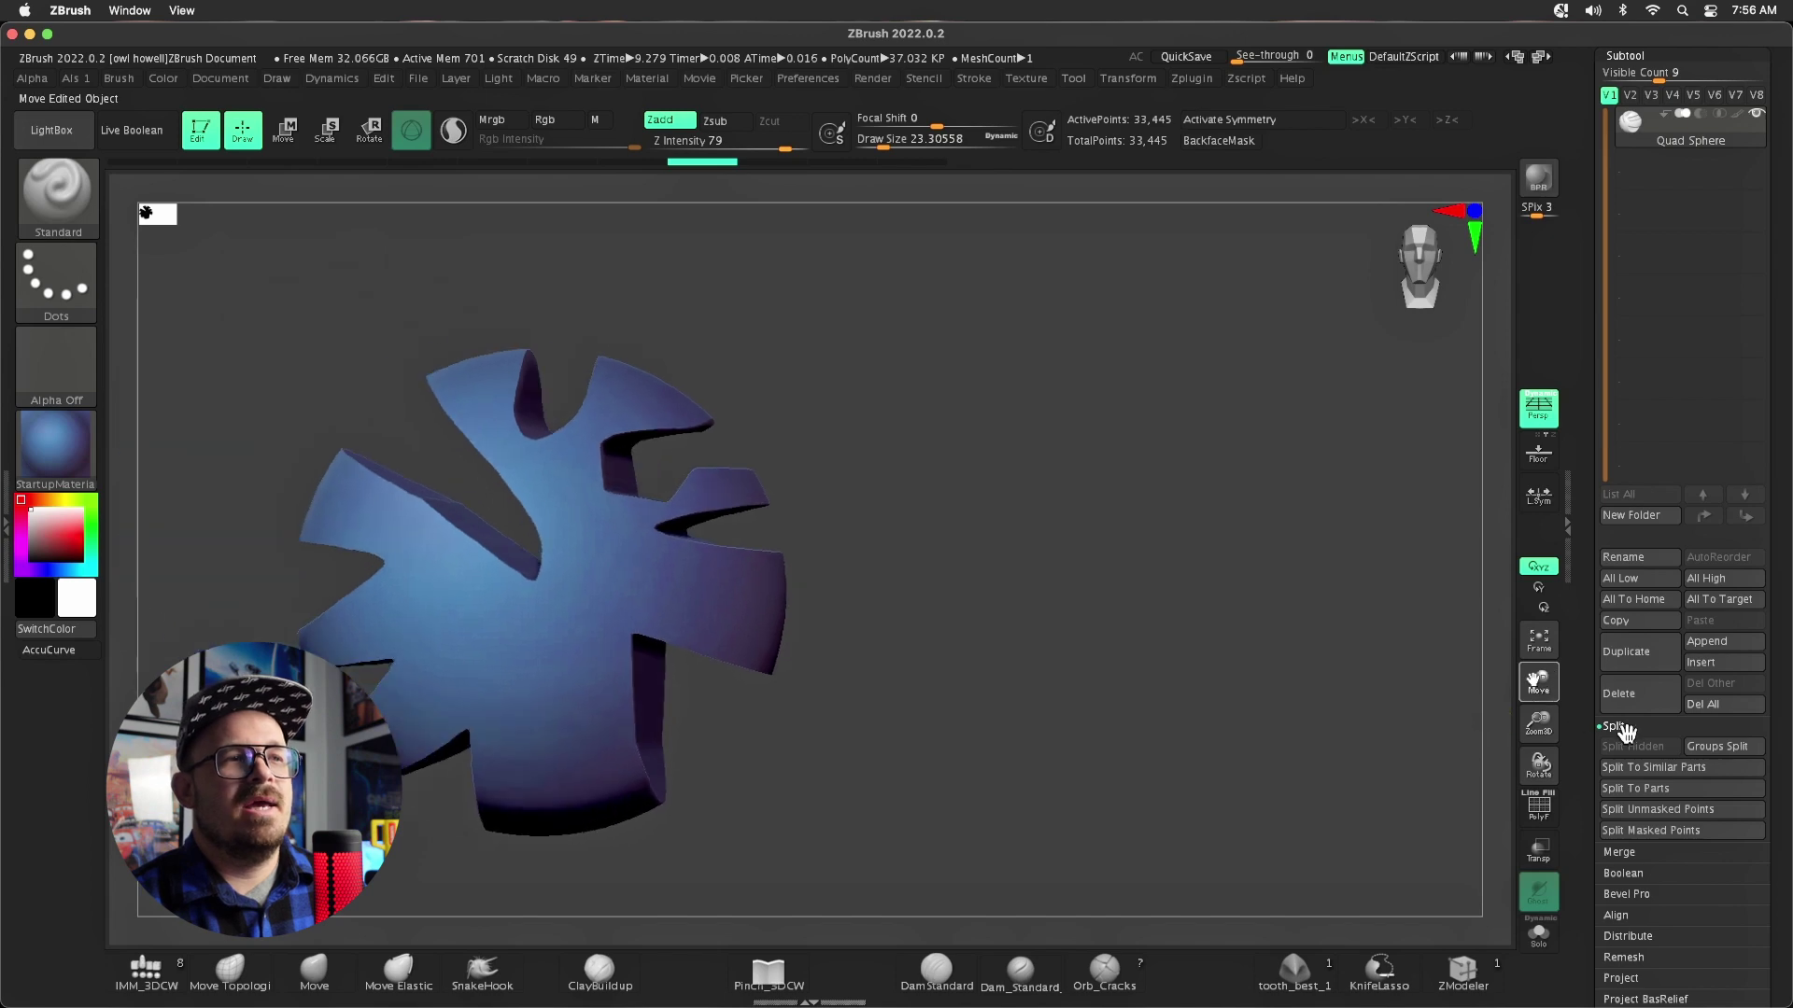
# Switch to Blender and add a lasso-drawn shape to the sphere's right side with Lasso Trim in Union mode.
pyautogui.click(30, 410)
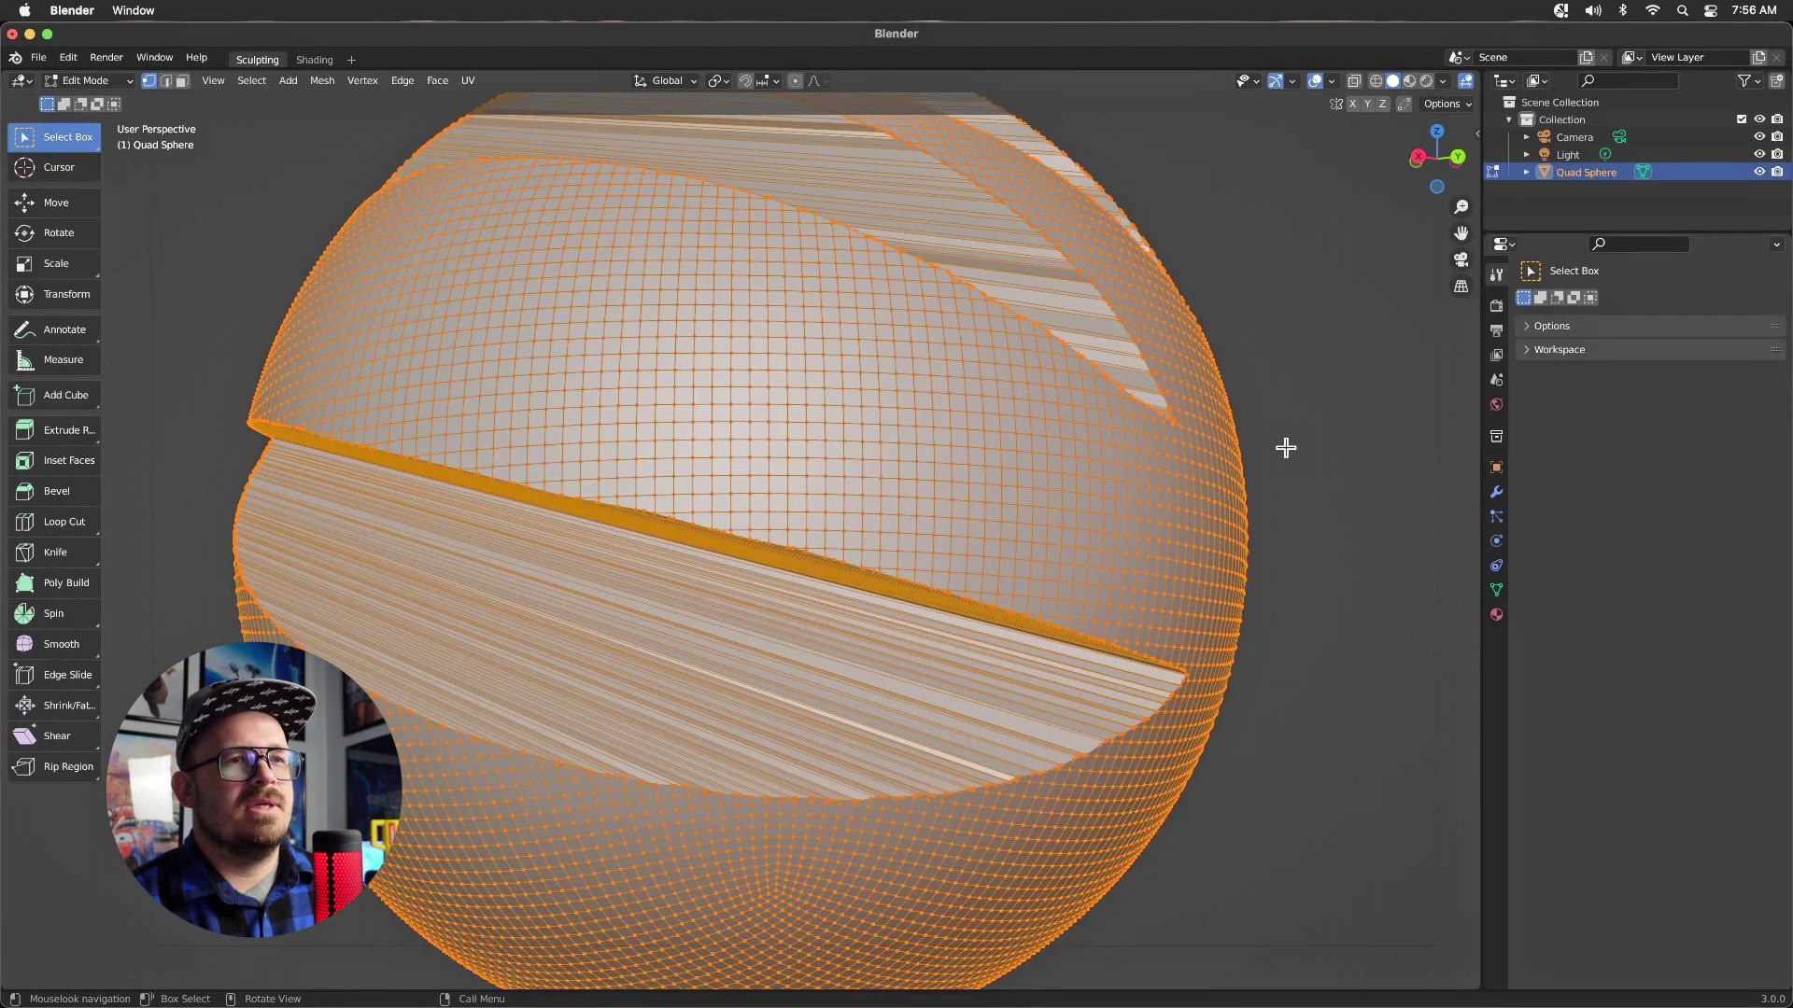
pyautogui.click(1674, 298)
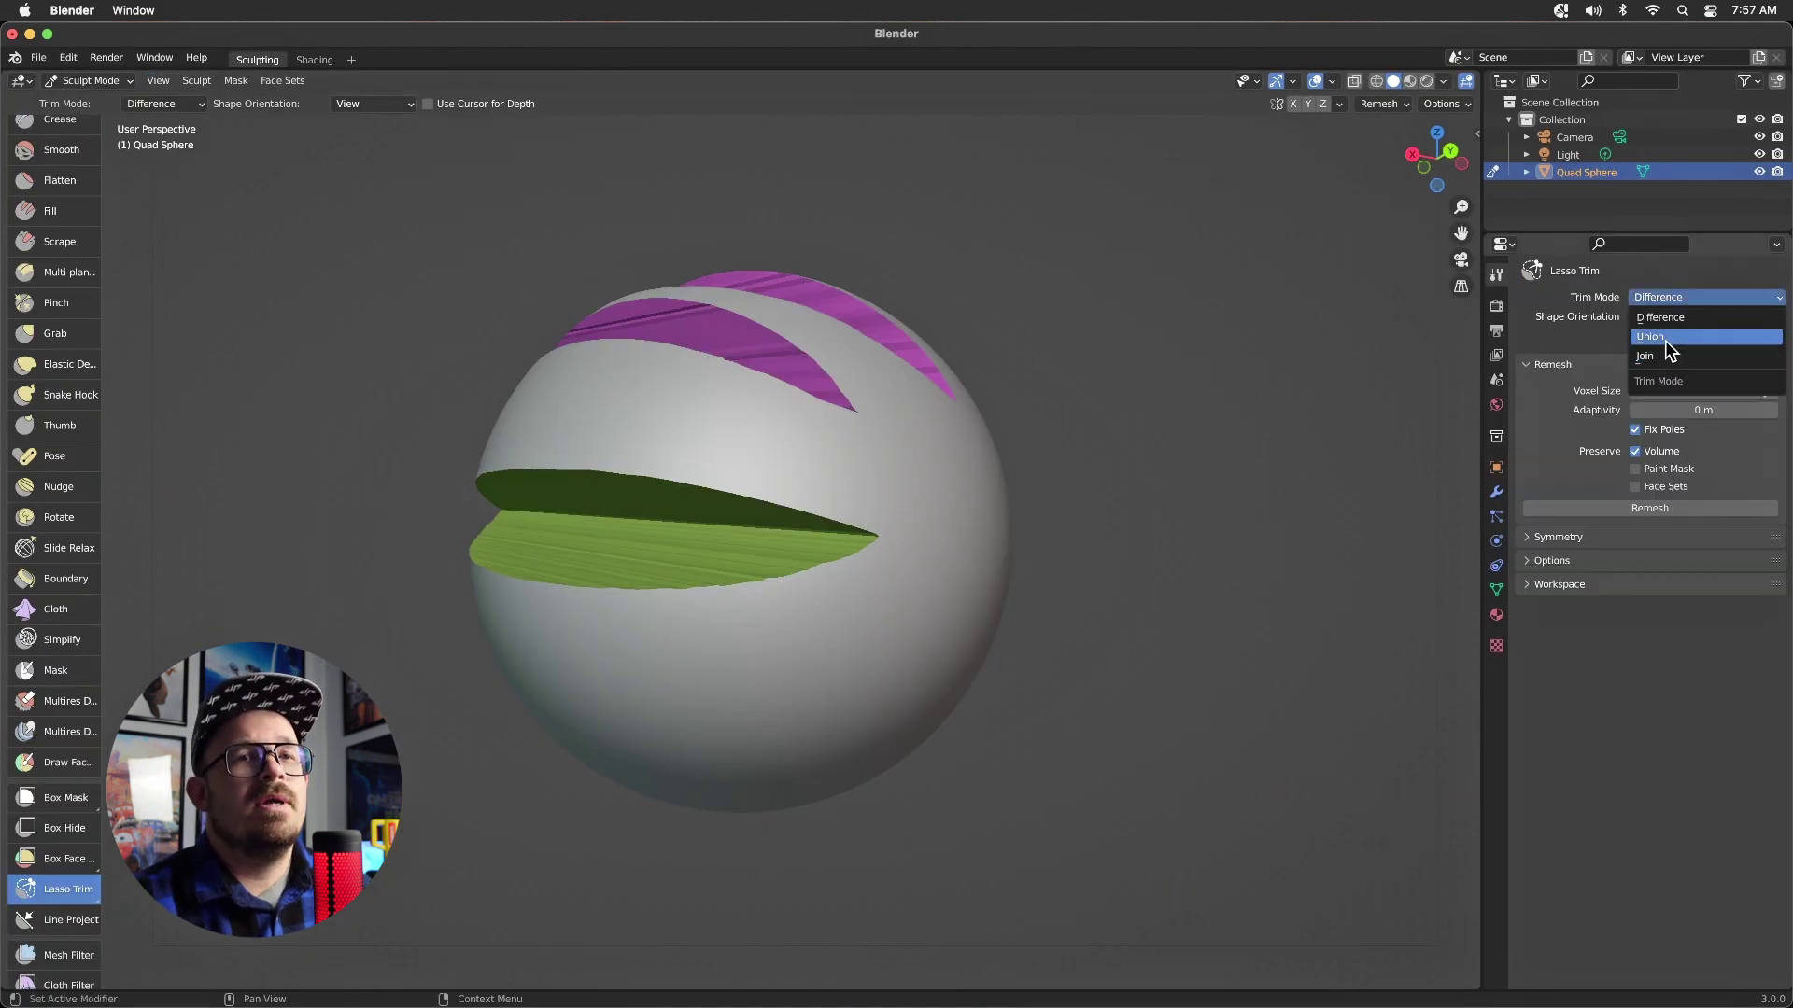
pyautogui.click(1667, 339)
pyautogui.moveTo(942, 520)
pyautogui.mouseDown()
pyautogui.moveTo(1025, 470)
pyautogui.moveTo(983, 653)
pyautogui.mouseUp()
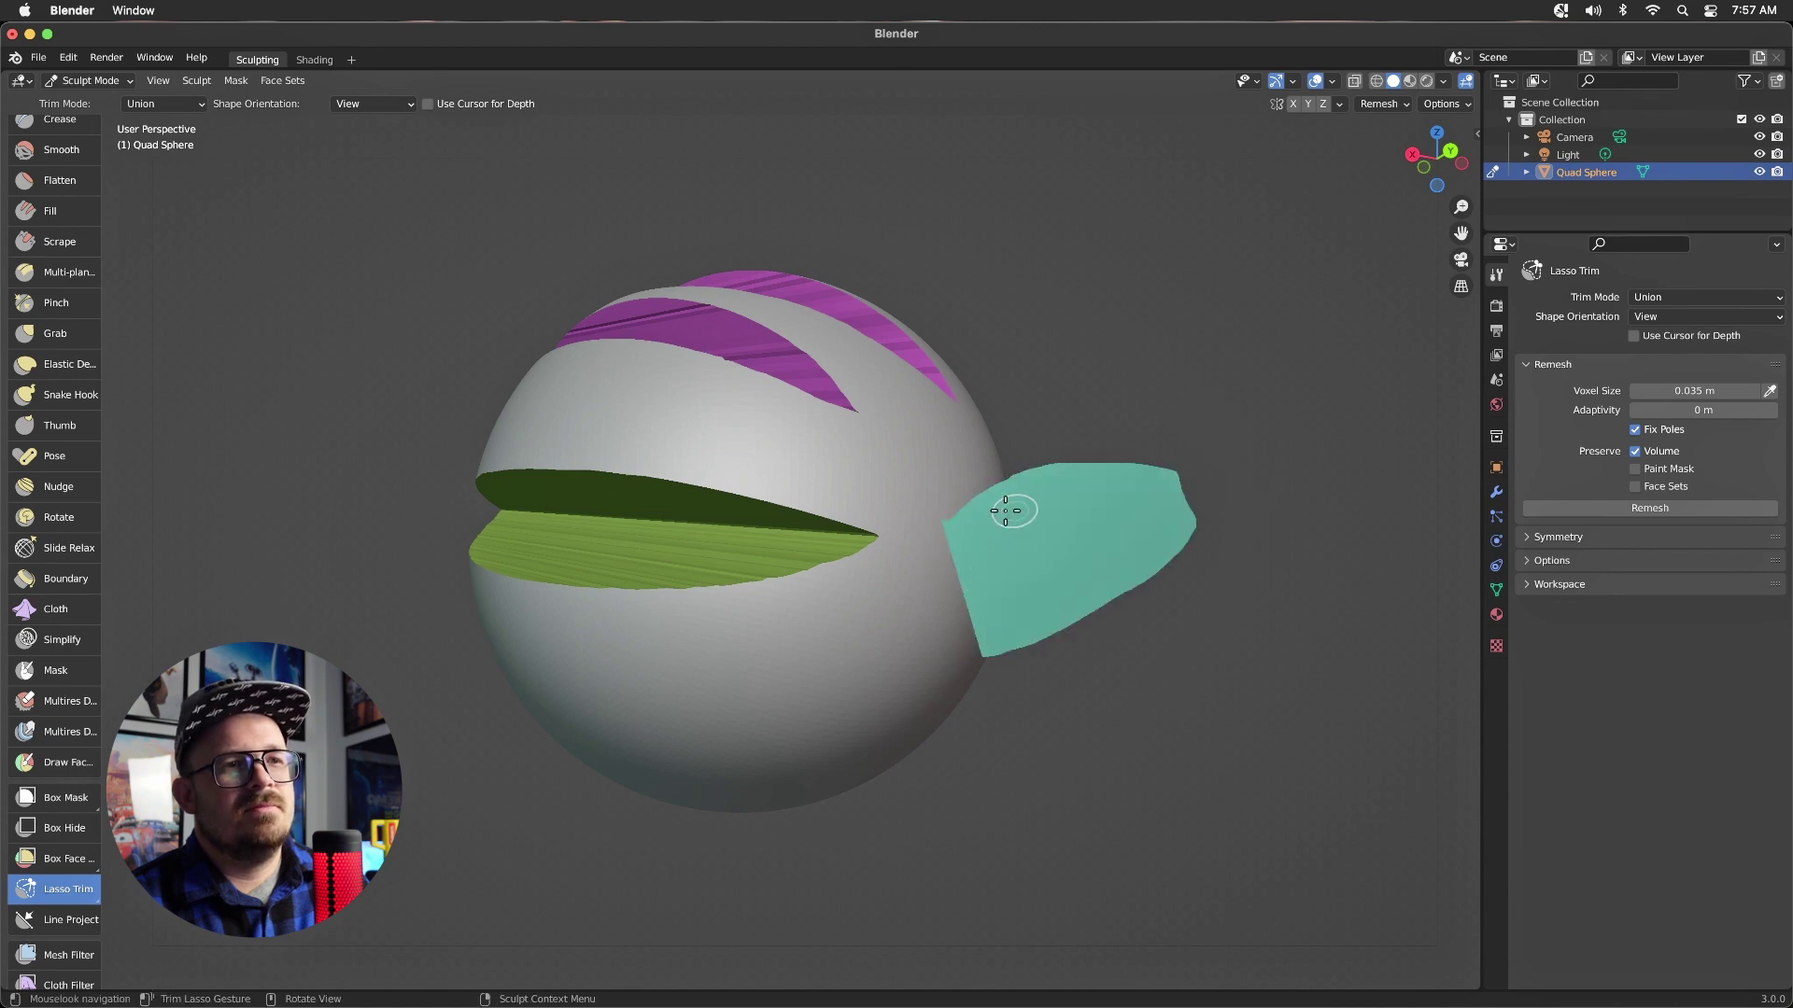
pyautogui.moveTo(1266, 422); pyautogui.dragTo(1145, 312, button='middle')
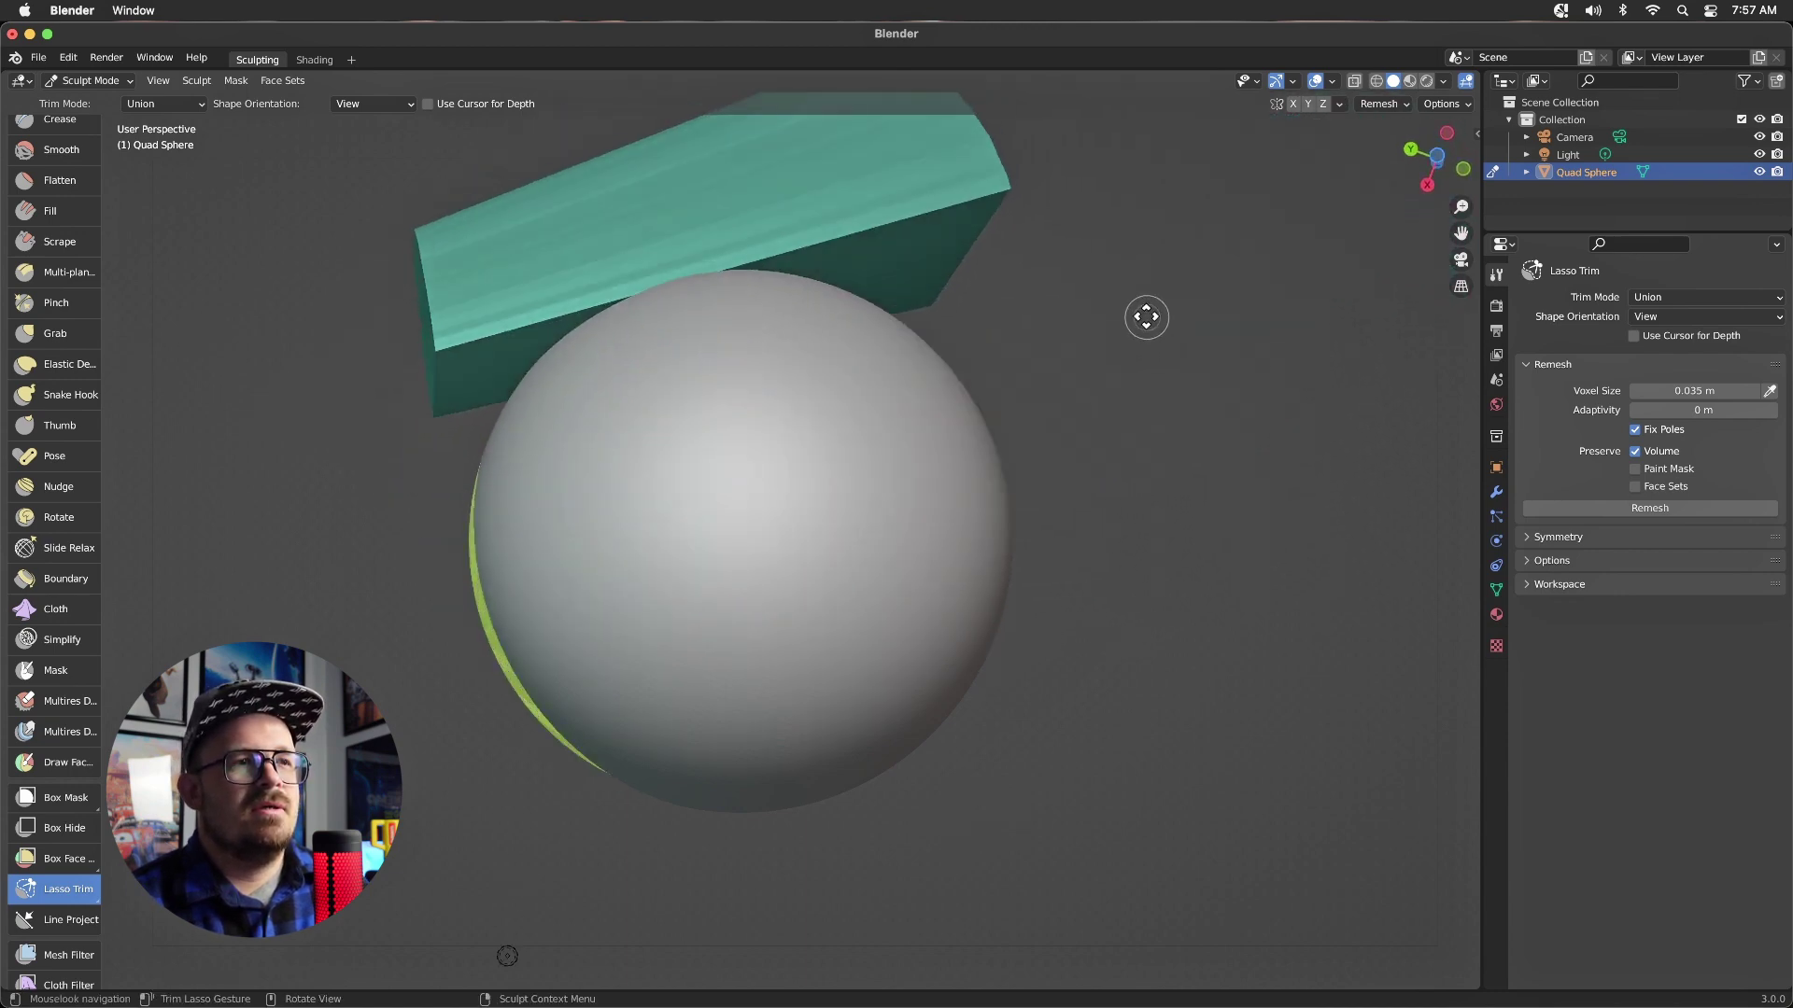
# Set the trim mode to Join and draw a rounded lasso shape off the sphere's right side.
pyautogui.click(1667, 299)
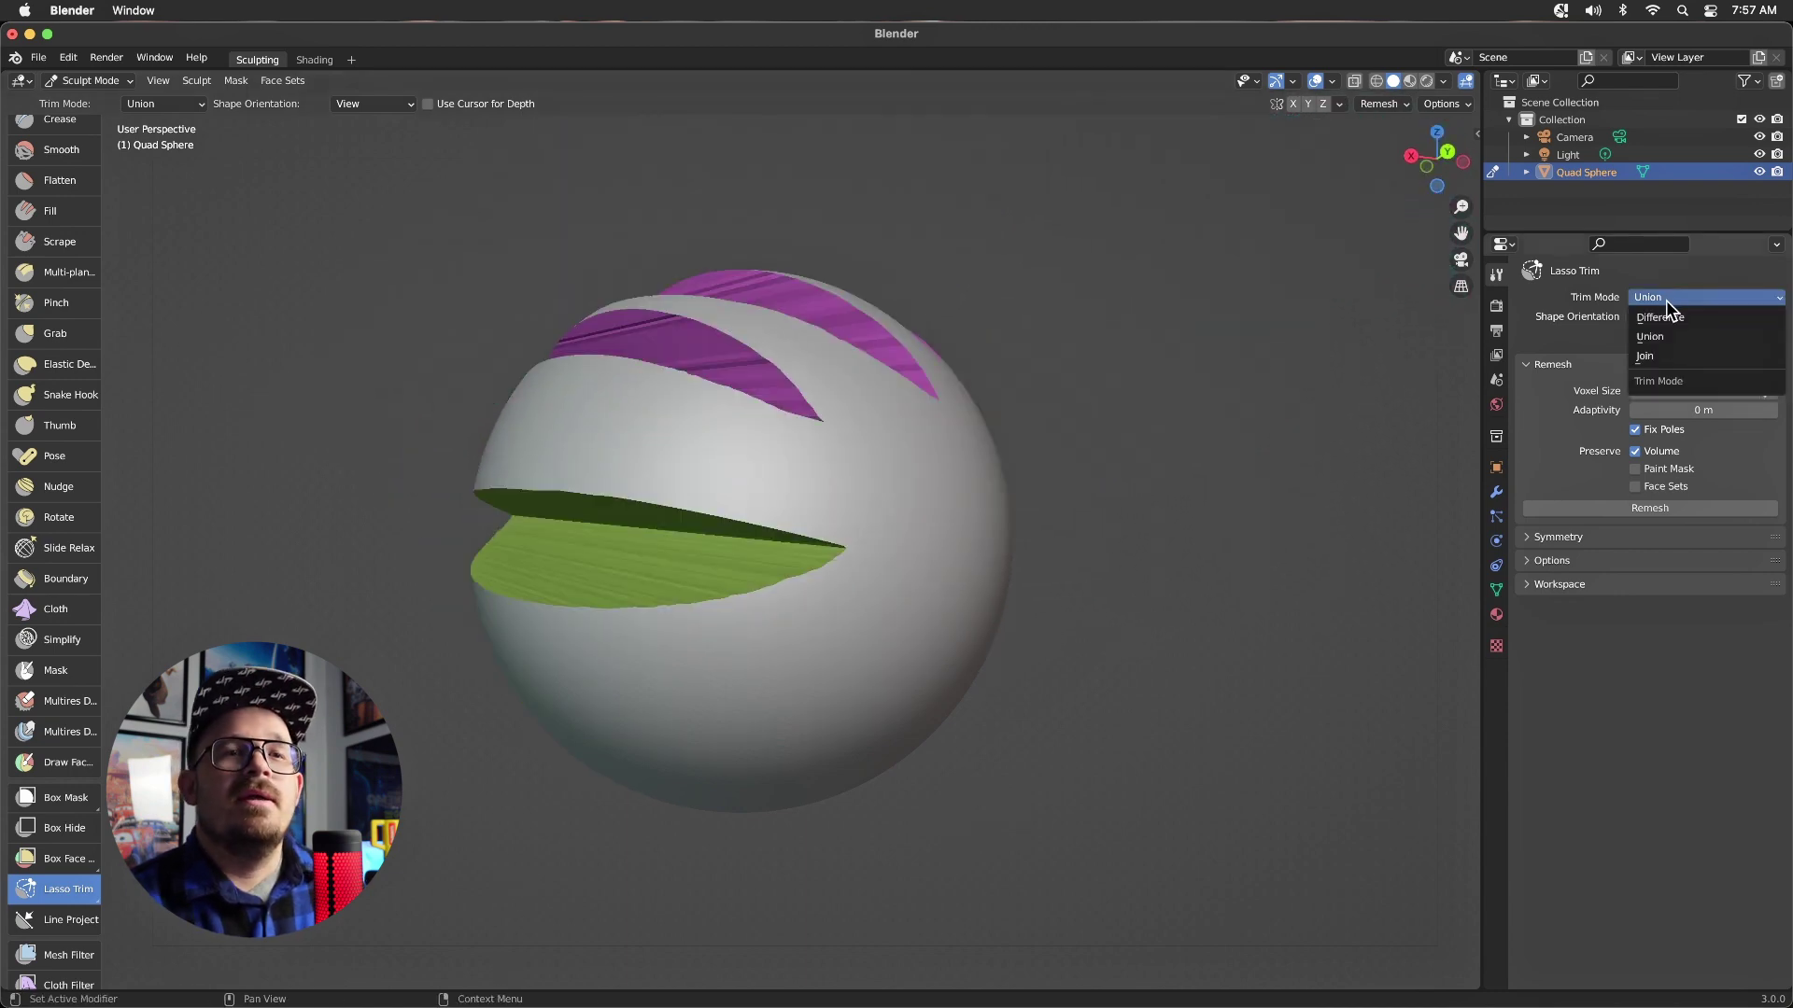
pyautogui.click(1645, 356)
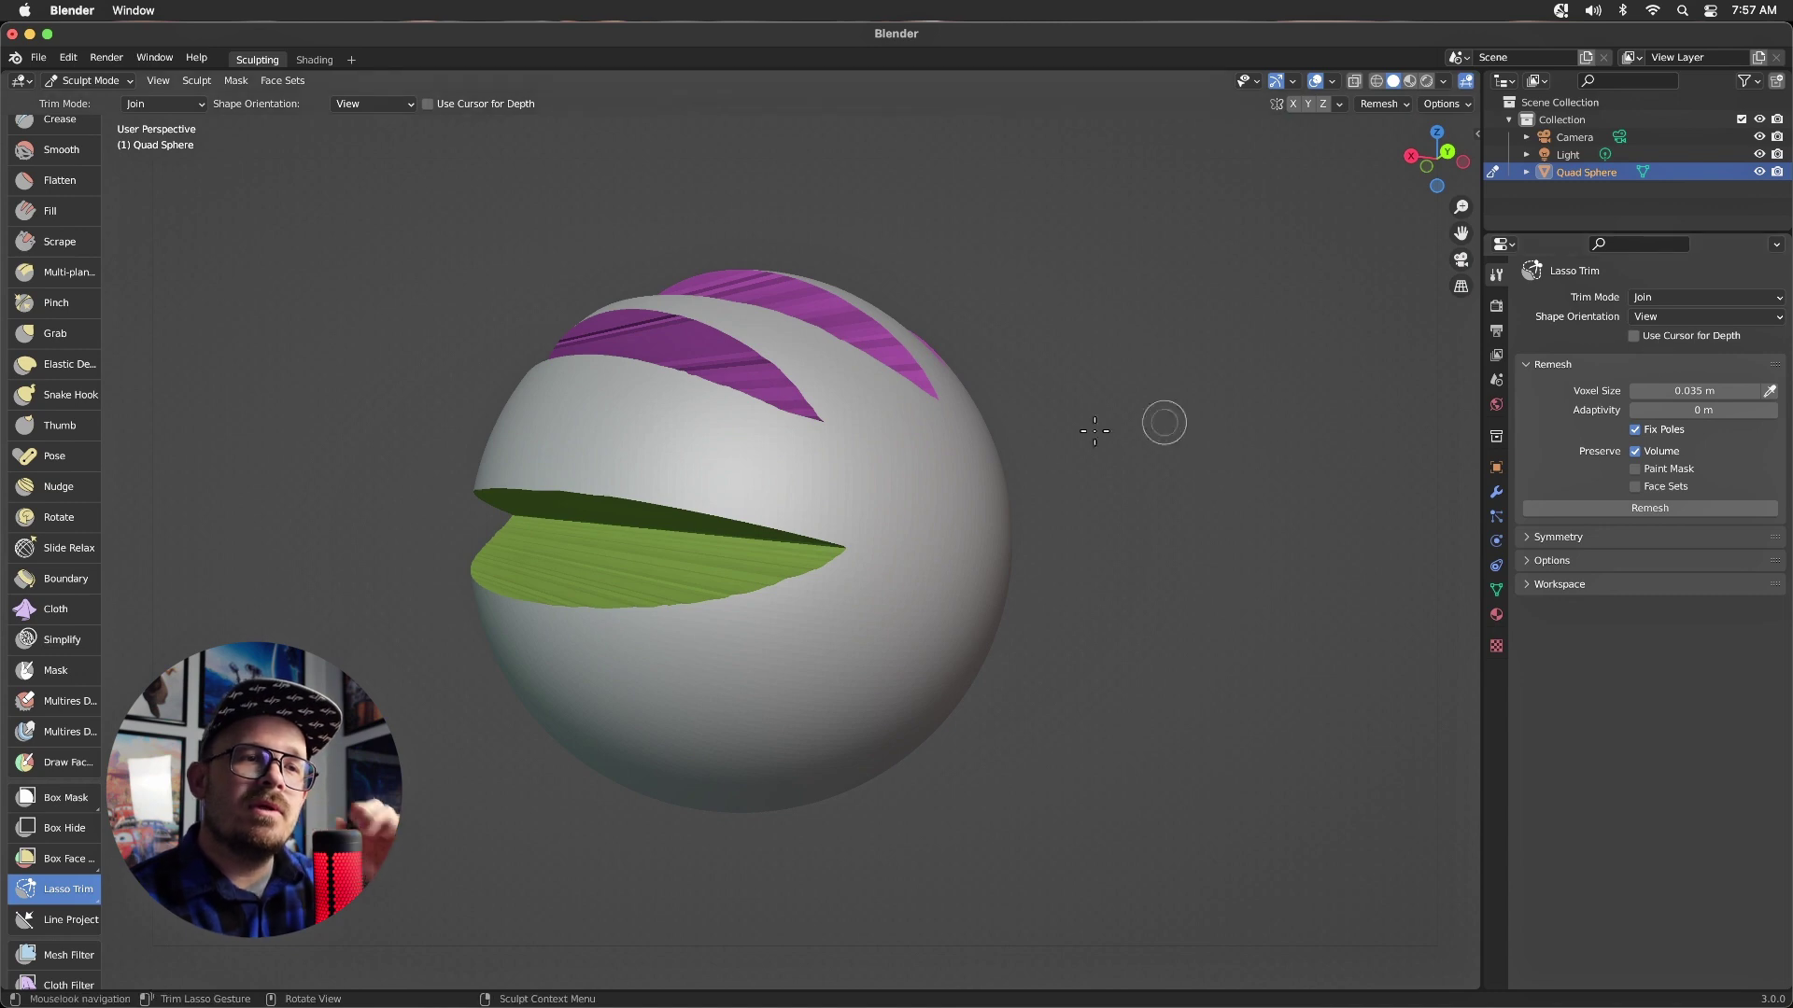
pyautogui.moveTo(984, 492); pyautogui.dragTo(1073, 688)
pyautogui.moveTo(1073, 688)
pyautogui.mouseDown(button='middle')
pyautogui.moveTo(1101, 765)
pyautogui.moveTo(1140, 664)
pyautogui.moveTo(1163, 775)
pyautogui.mouseUp(button='middle')
# Set the shape orientation to Surface and add another lasso-drawn shape over the sphere's upper front.
pyautogui.click(1671, 316)
pyautogui.click(1643, 359)
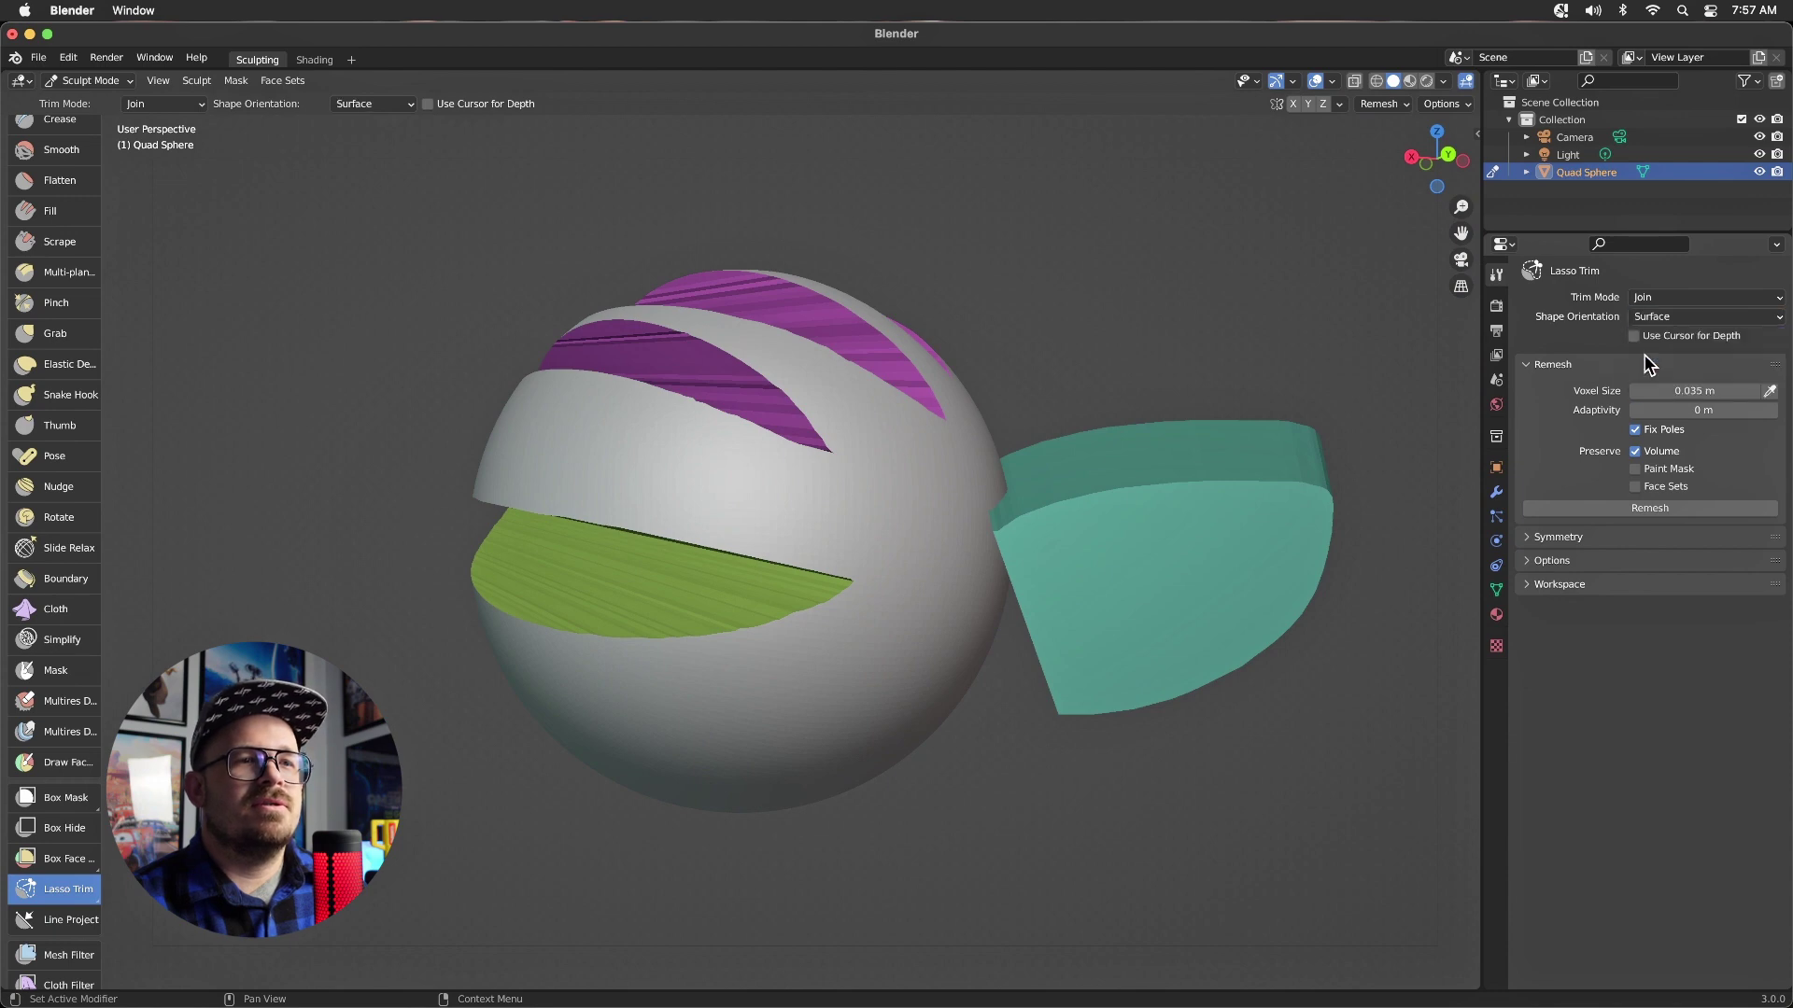
pyautogui.moveTo(841, 456)
pyautogui.mouseDown()
pyautogui.moveTo(962, 238)
pyautogui.moveTo(758, 275)
pyautogui.moveTo(576, 210)
pyautogui.moveTo(560, 275)
pyautogui.mouseUp()
pyautogui.moveTo(1247, 357); pyautogui.dragTo(1288, 350, button='middle')
pyautogui.scroll(-10, 869, 784)
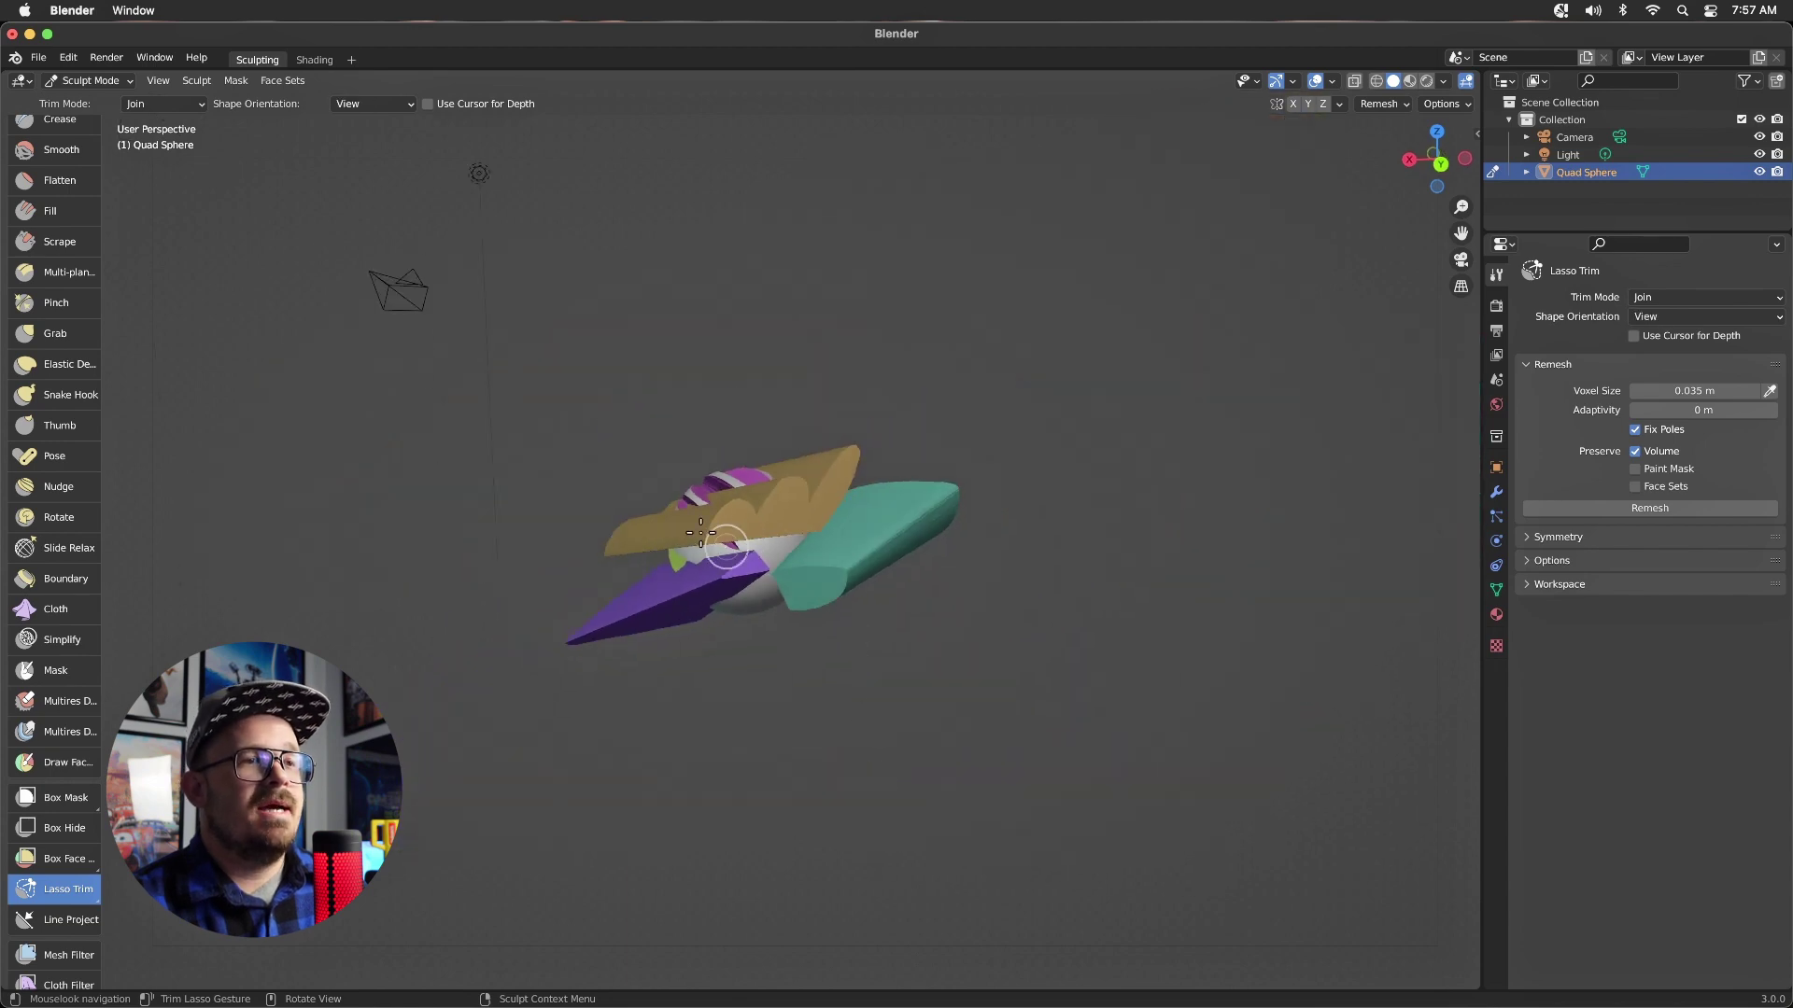
# Add a large rounded lasso shape above the joined pieces with Lasso Trim in Join mode and undo it.
pyautogui.moveTo(696, 513)
pyautogui.mouseDown()
pyautogui.moveTo(620, 467)
pyautogui.moveTo(852, 374)
pyautogui.moveTo(814, 466)
pyautogui.mouseUp()
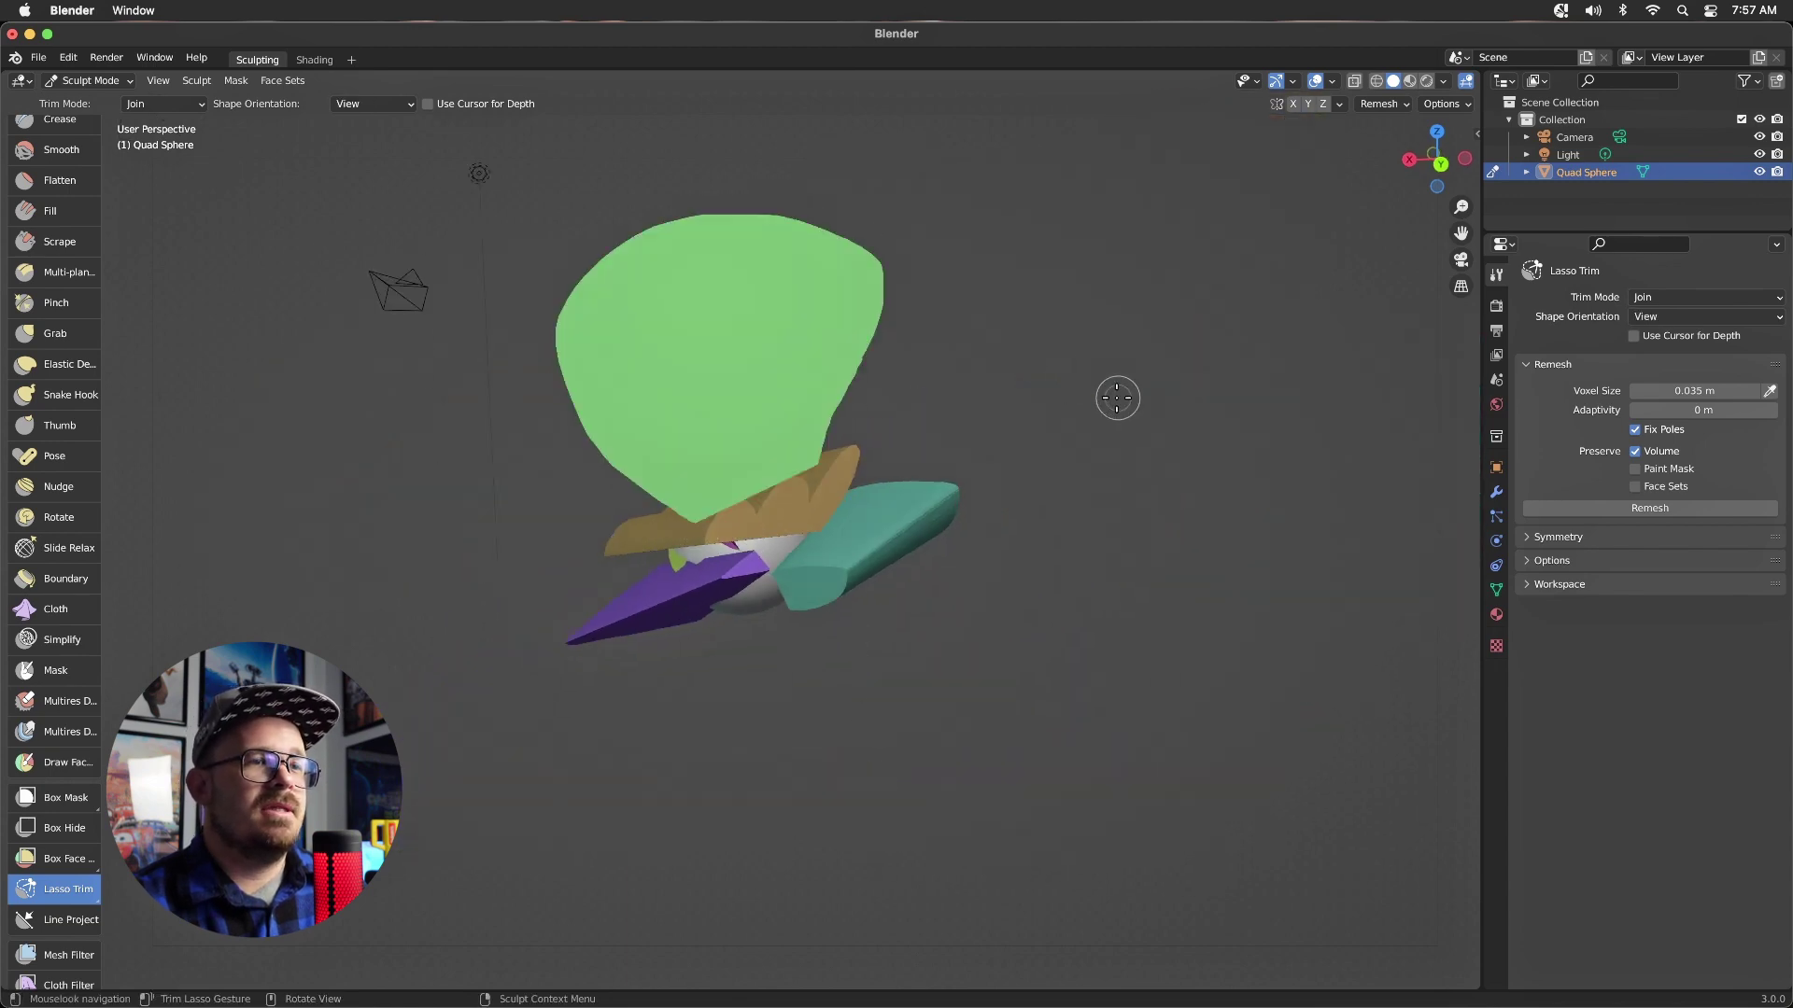
pyautogui.press('super+z')
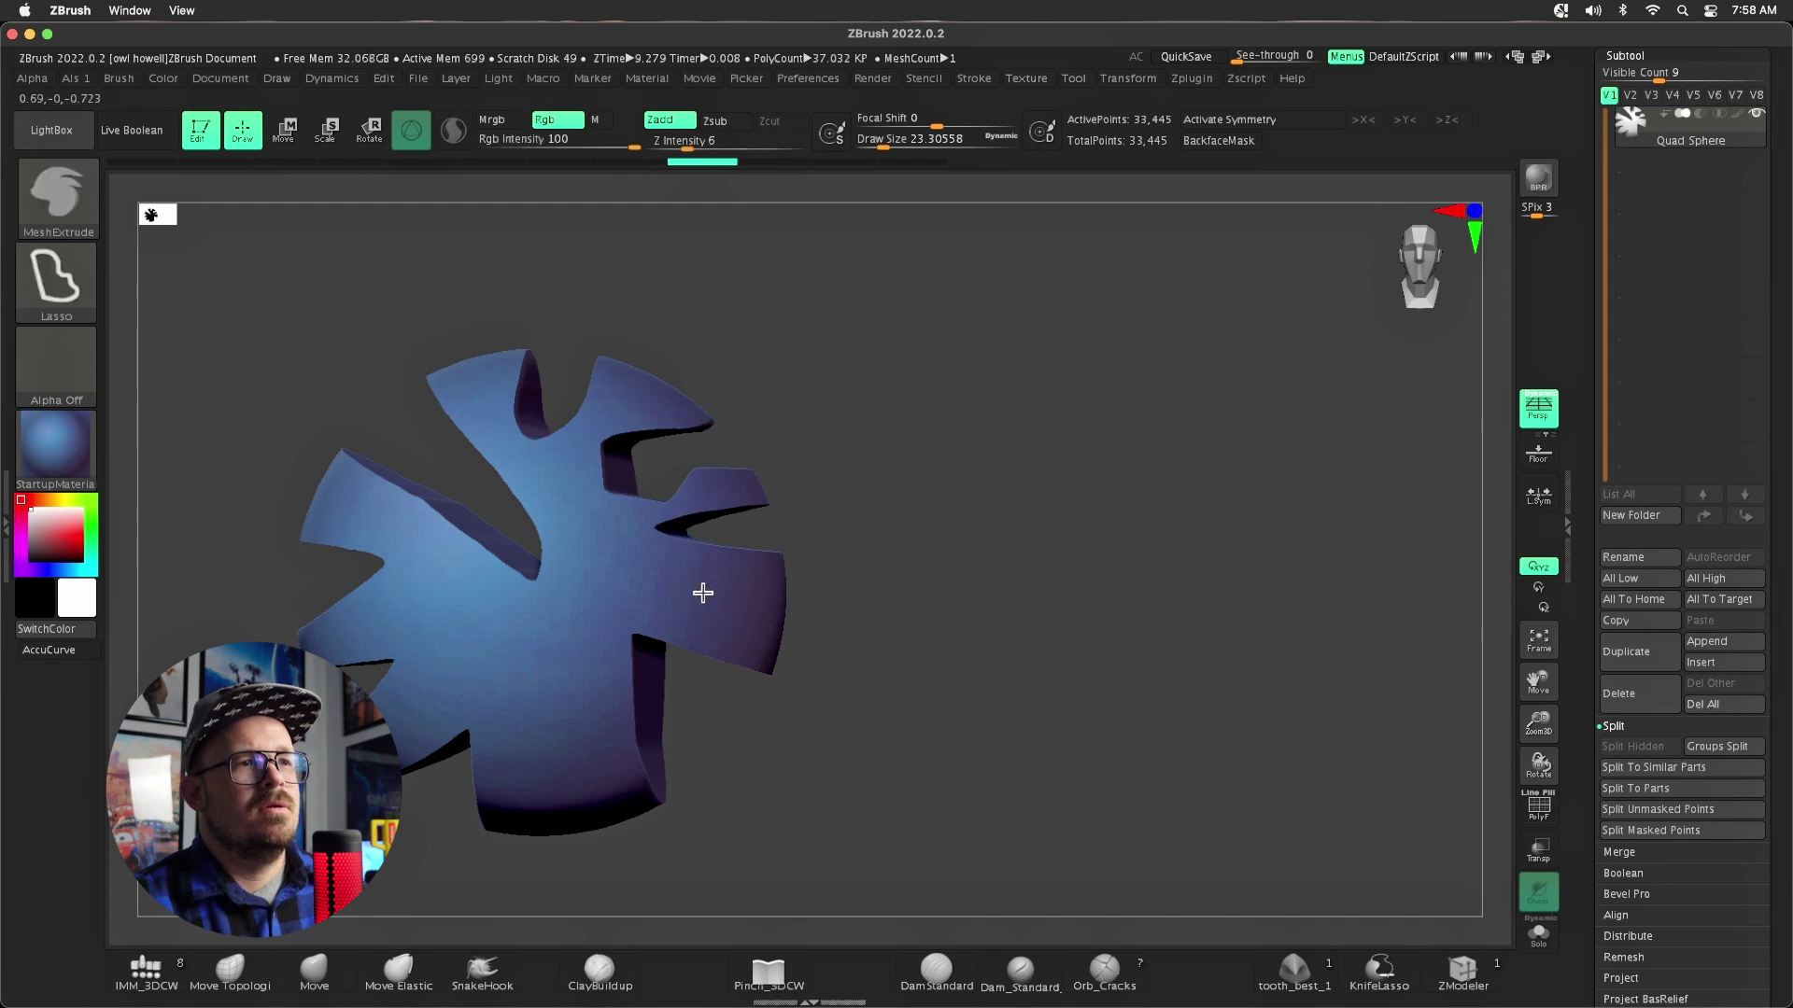
# Switch to ZBrush and add a teardrop shape and a wavy shape extending from the sliced sphere's right side with MeshExtrude.
pyautogui.moveTo(701, 592); pyautogui.dragTo(1064, 741)
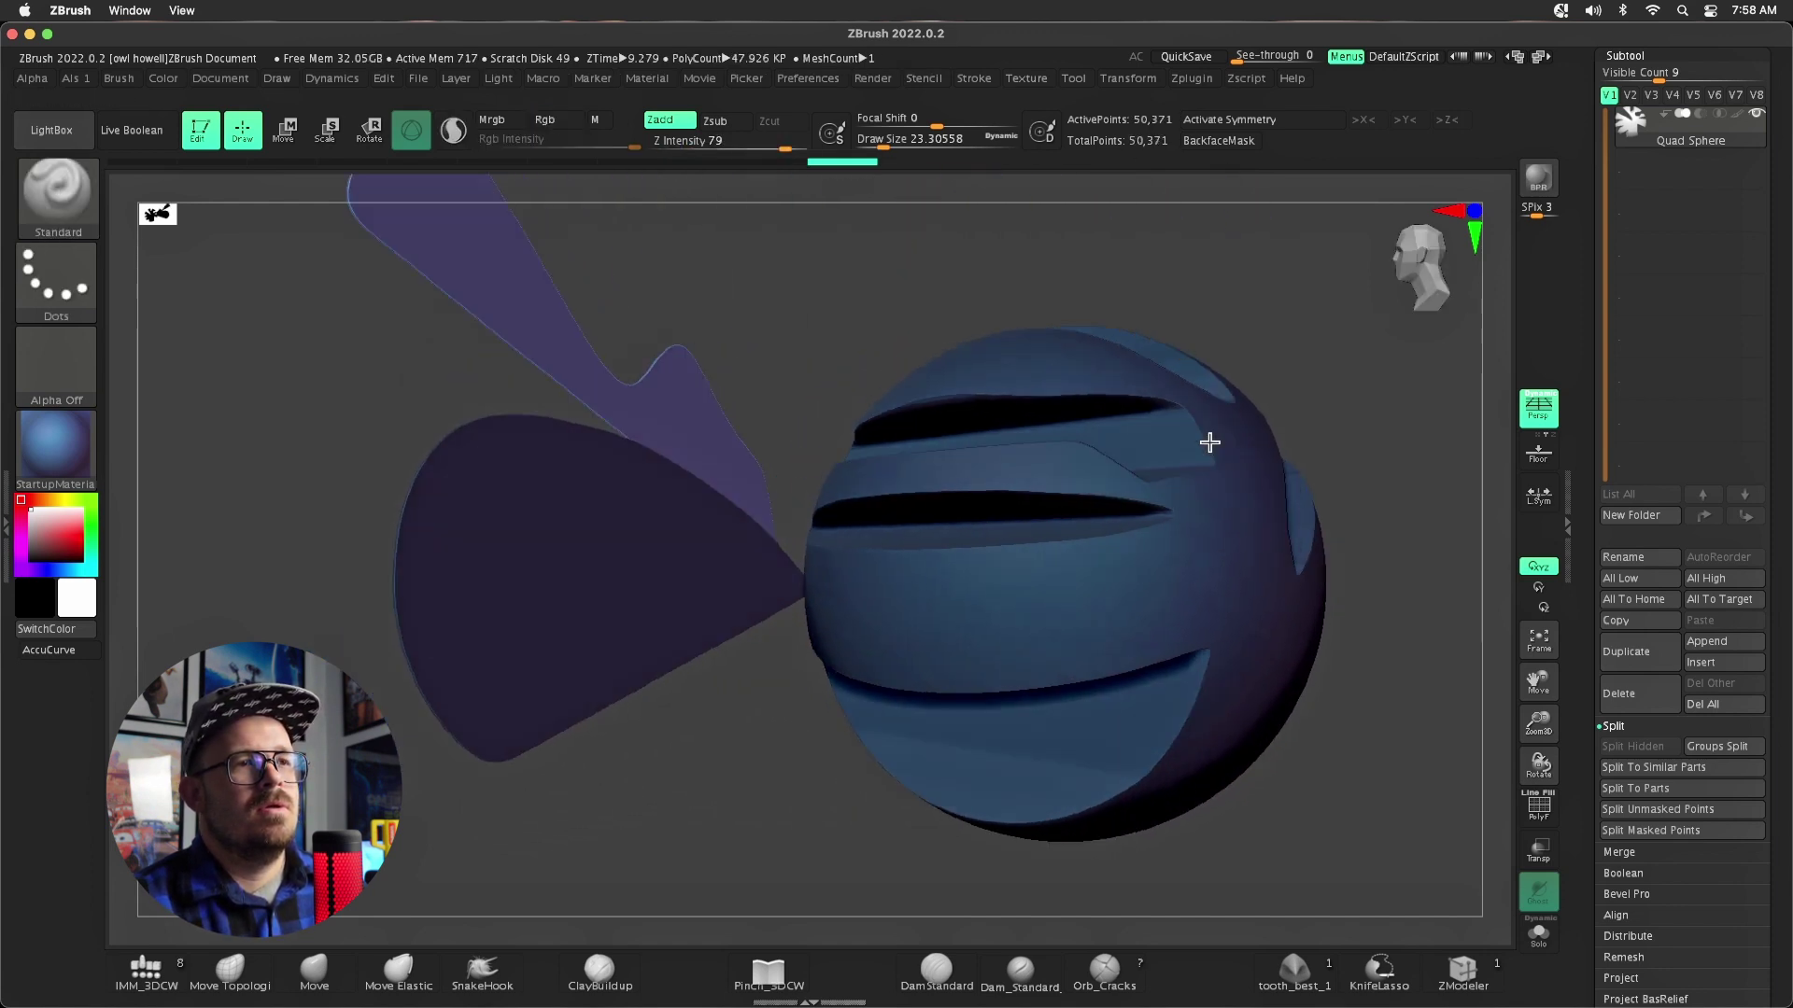
pyautogui.moveTo(1209, 442); pyautogui.dragTo(1385, 428)
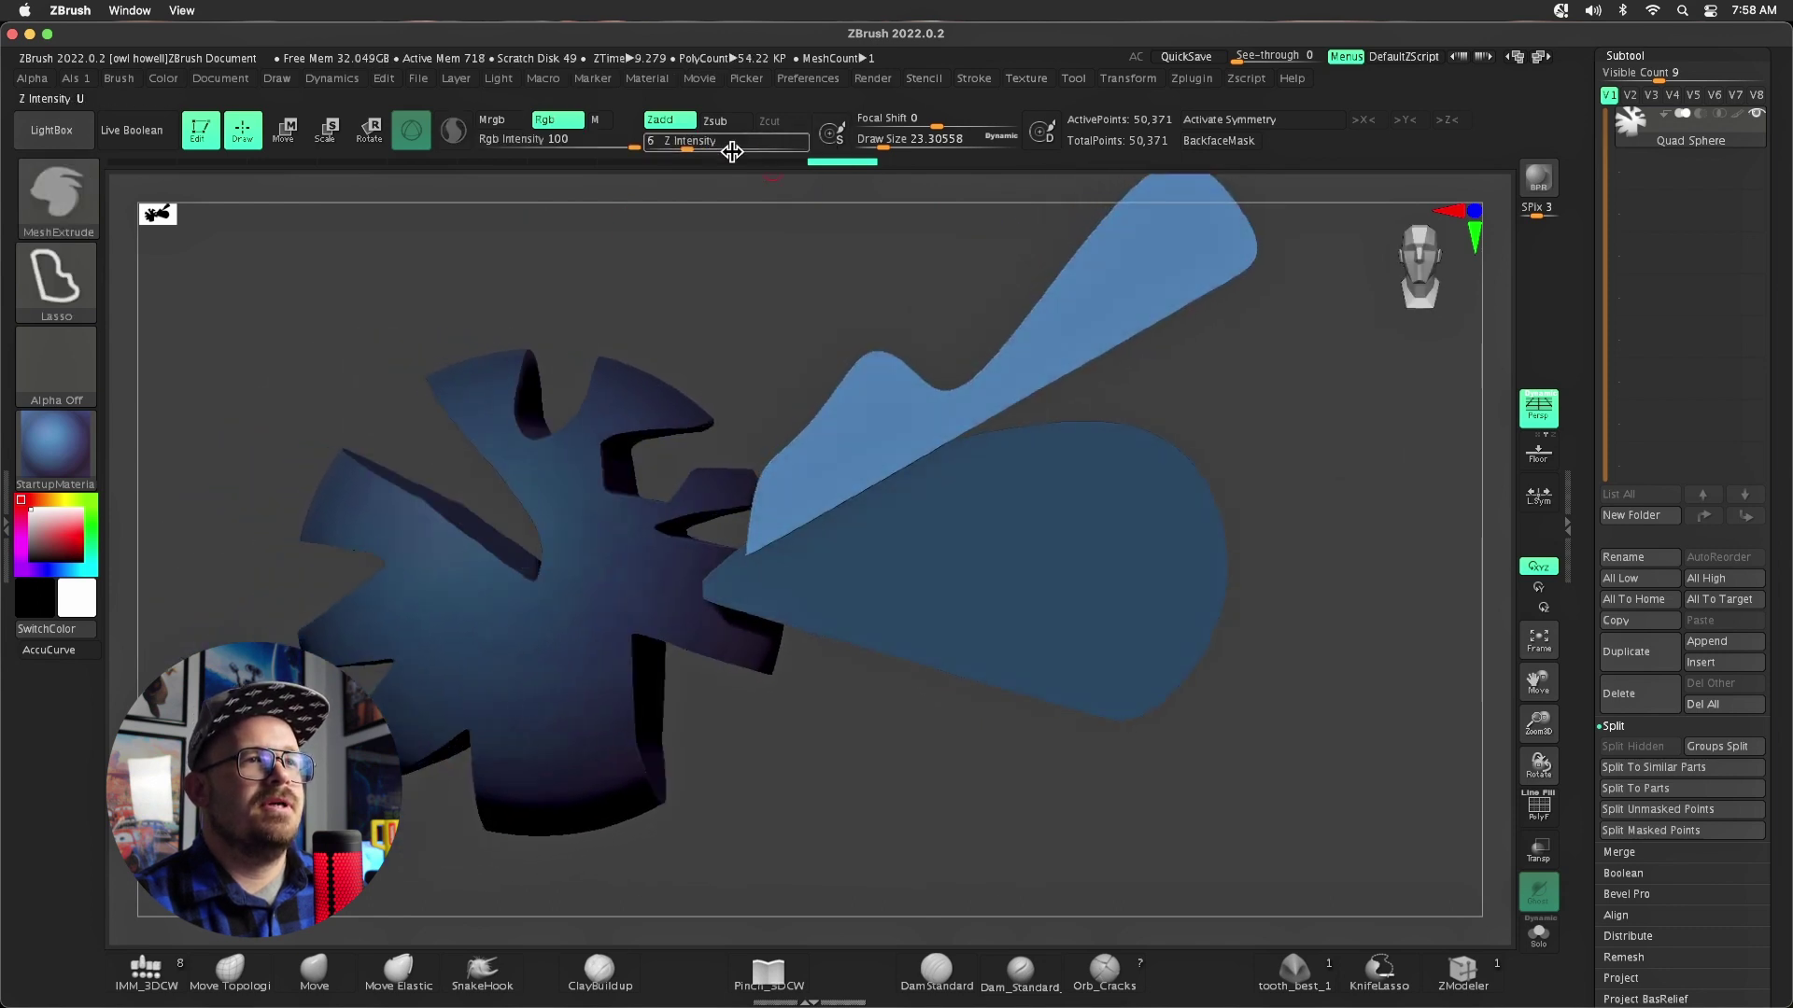
# Set the brush's Z Intensity to 100 and extrude another lasso shape from the sphere's upper right, viewing its thickness from the side.
pyautogui.click(695, 142)
pyautogui.write('6')
pyautogui.keyDown('ctrl'); pyautogui.moveTo(848, 148); pyautogui.dragTo(851, 150); pyautogui.keyUp('ctrl')
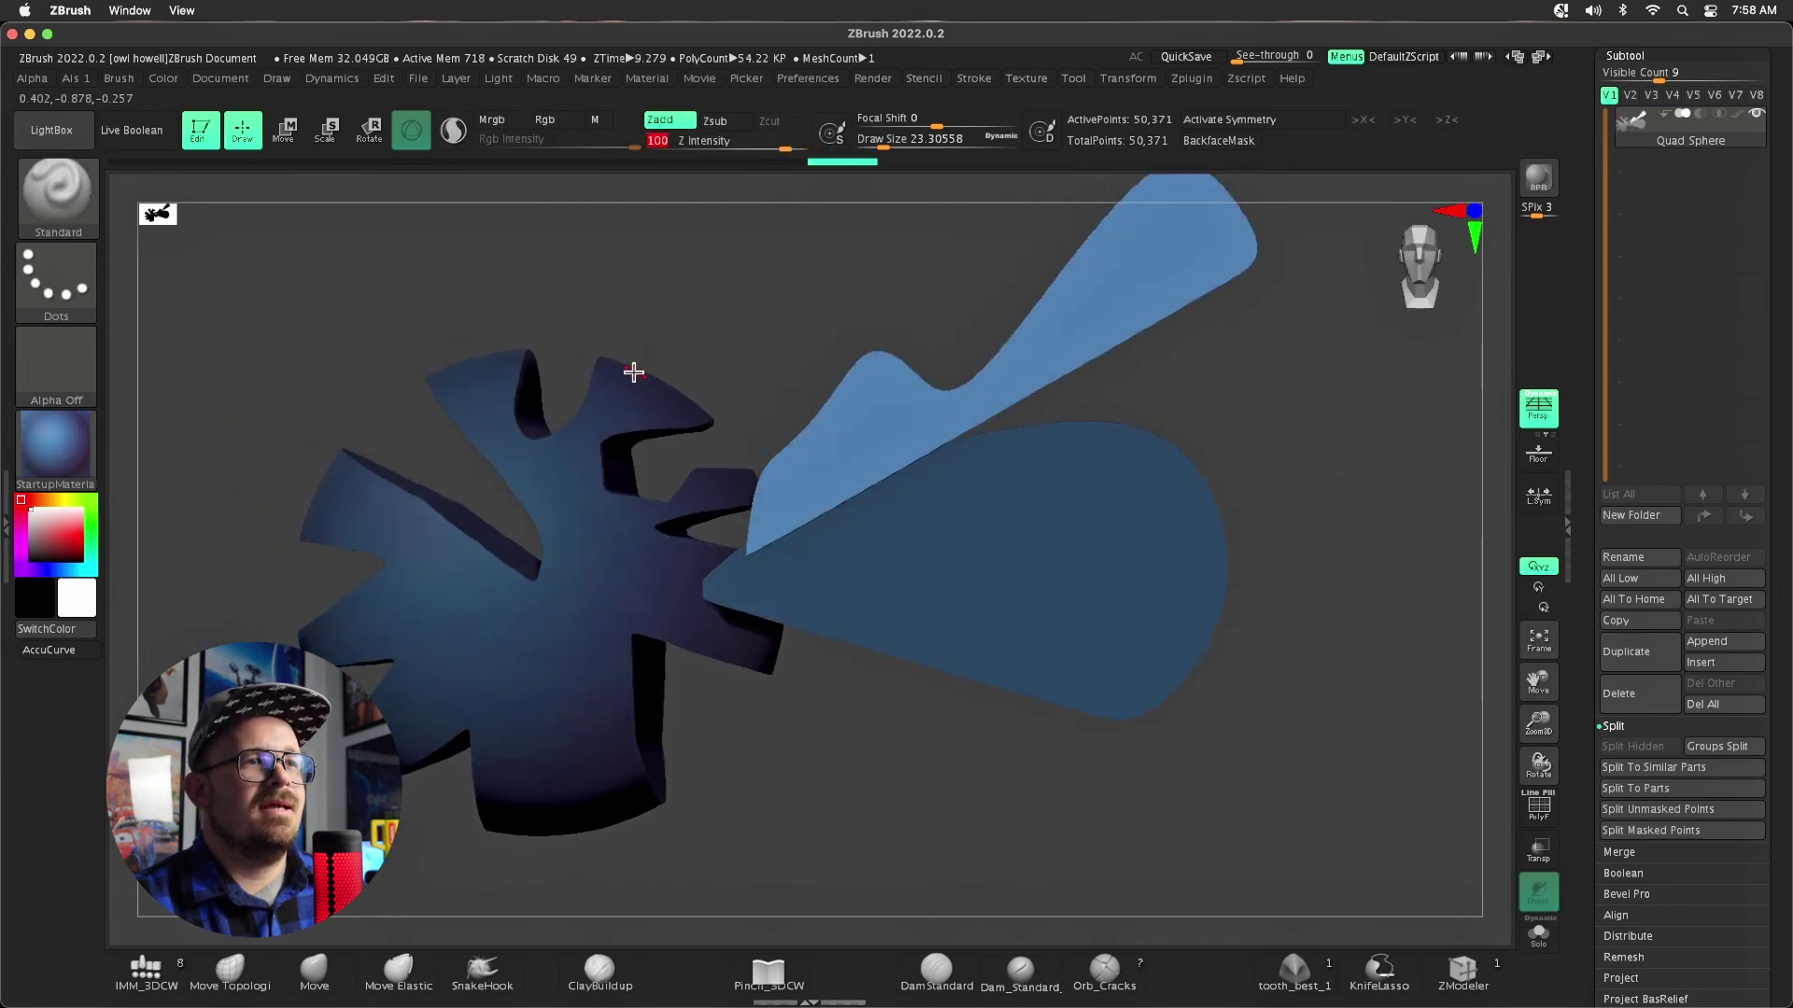
pyautogui.moveTo(619, 382)
pyautogui.keyDown('ctrl'); pyautogui.mouseDown()
pyautogui.moveTo(660, 296)
pyautogui.moveTo(769, 292)
pyautogui.moveTo(733, 425)
pyautogui.moveTo(956, 404)
pyautogui.moveTo(608, 520)
pyautogui.mouseUp(); pyautogui.keyUp('ctrl')
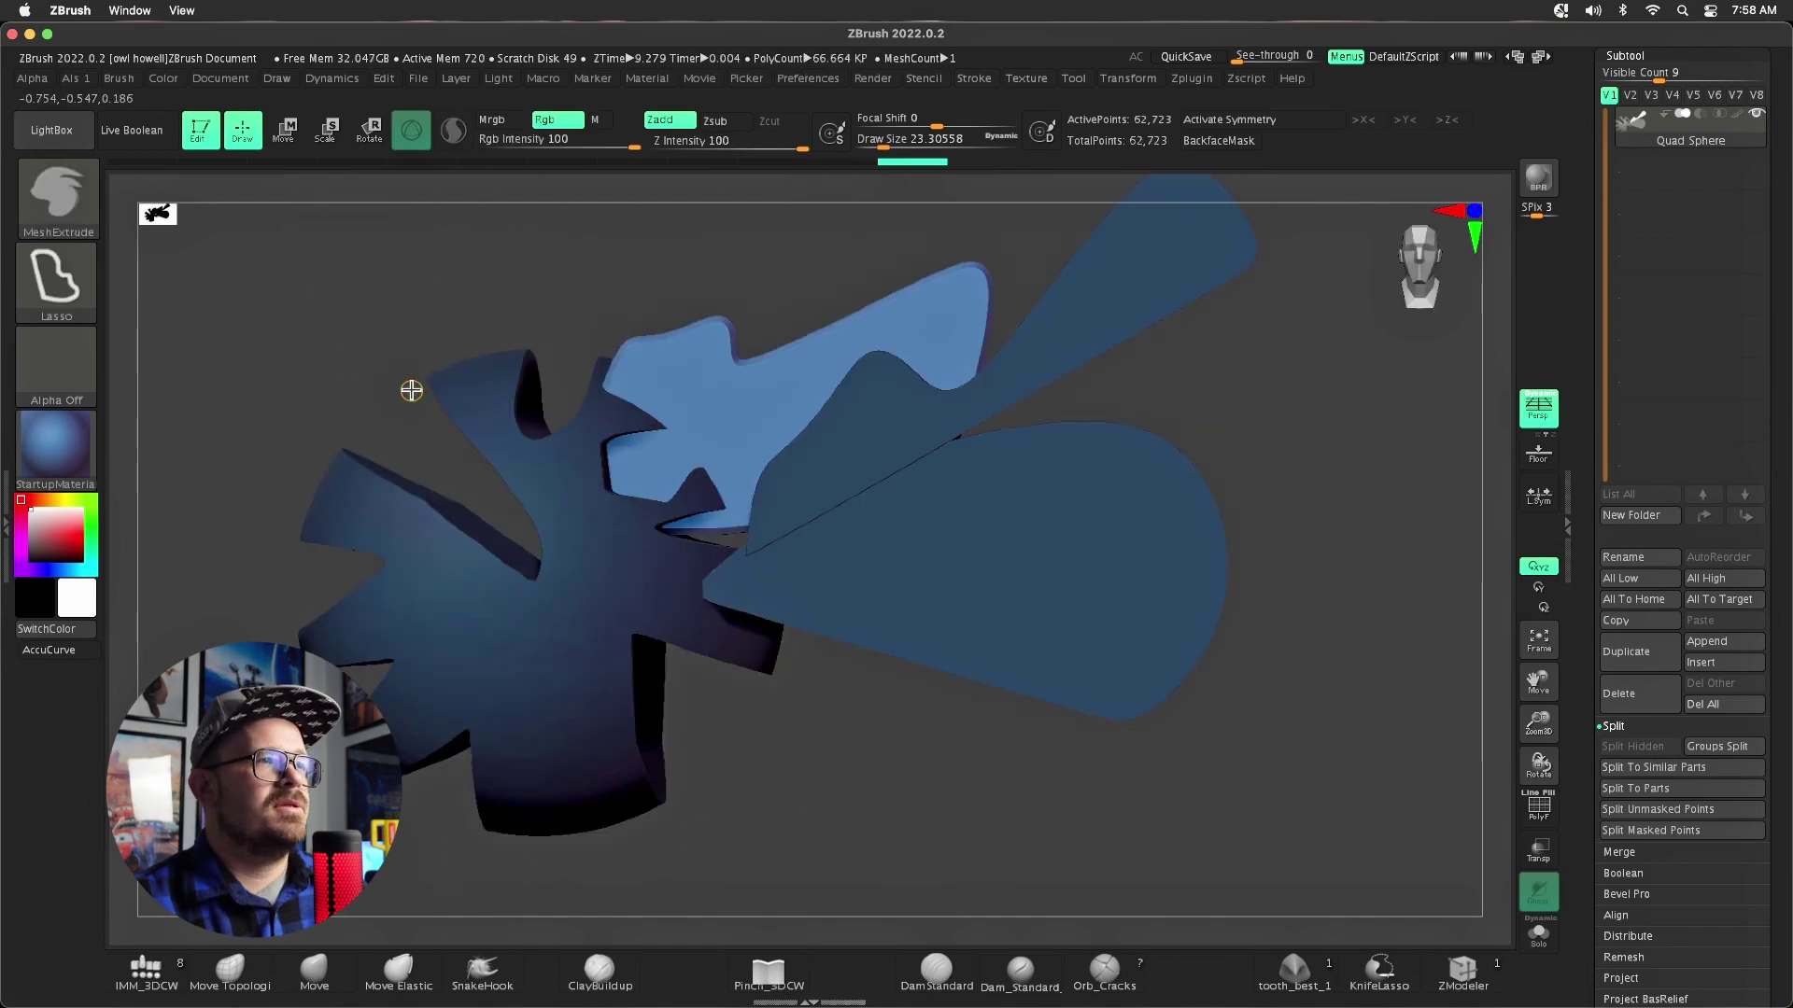
# Select the MeshBalloon brush and draw a large curved, inflated shape below the sliced sphere.
pyautogui.click(51, 196)
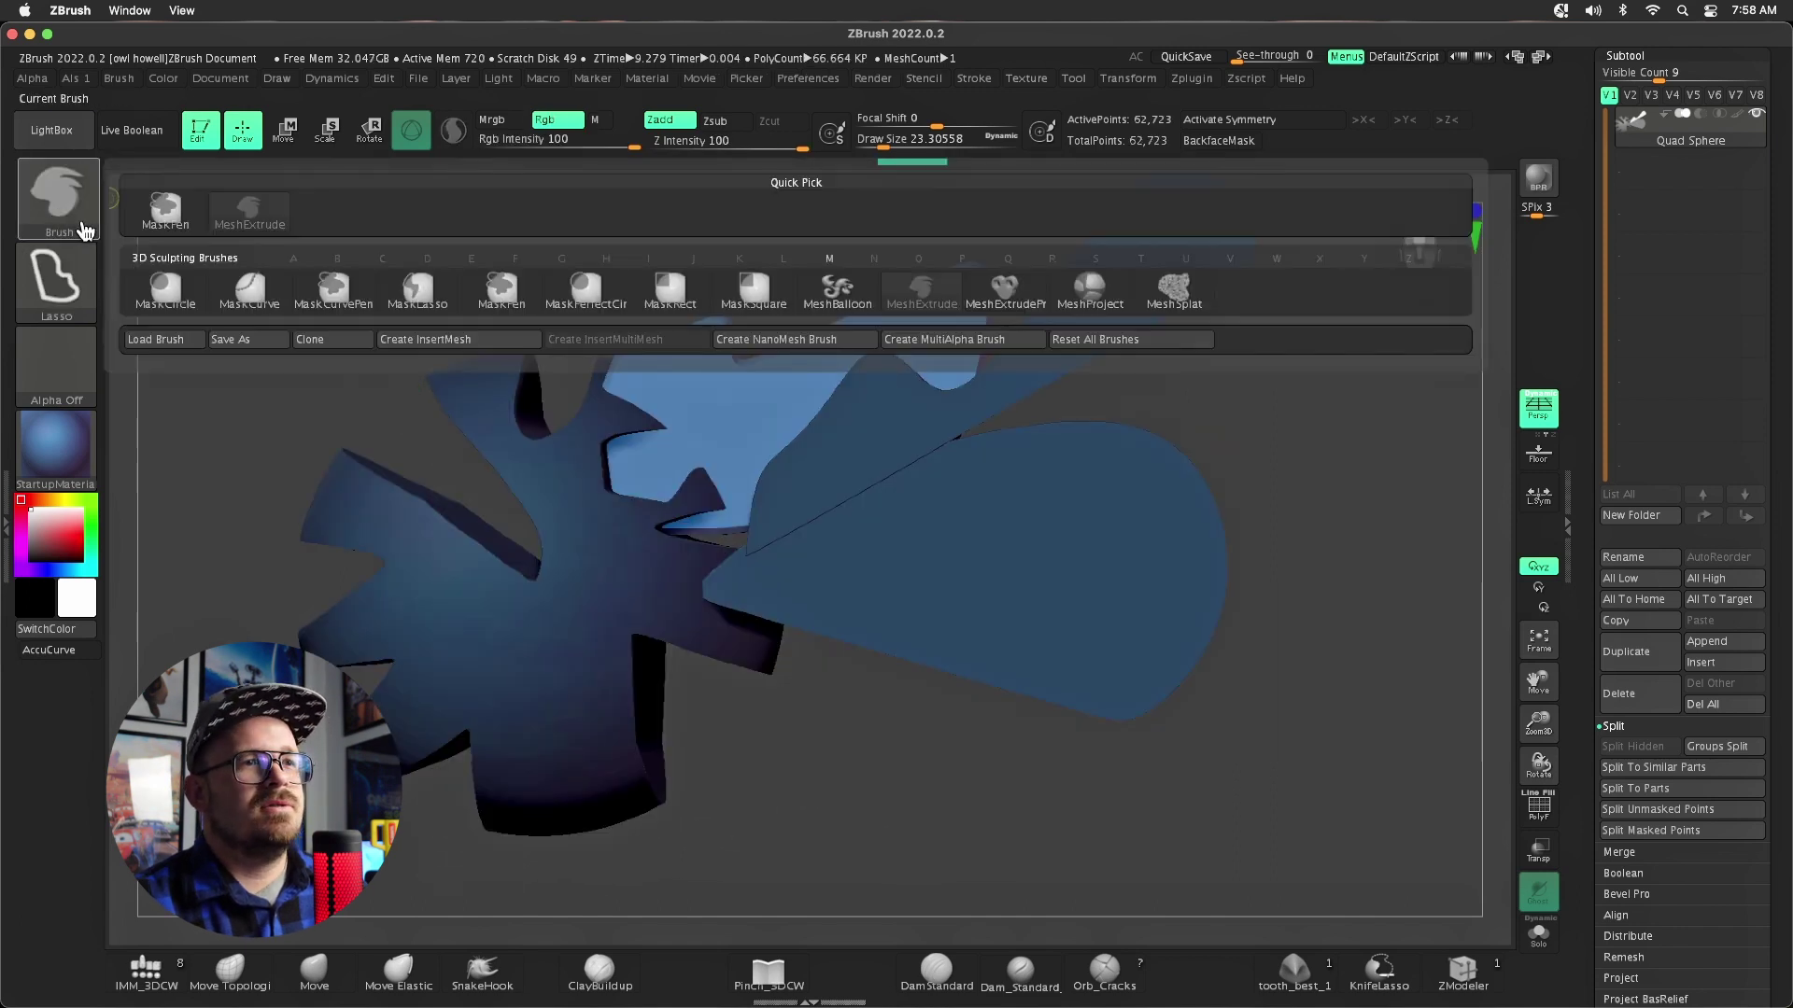
pyautogui.click(42, 198)
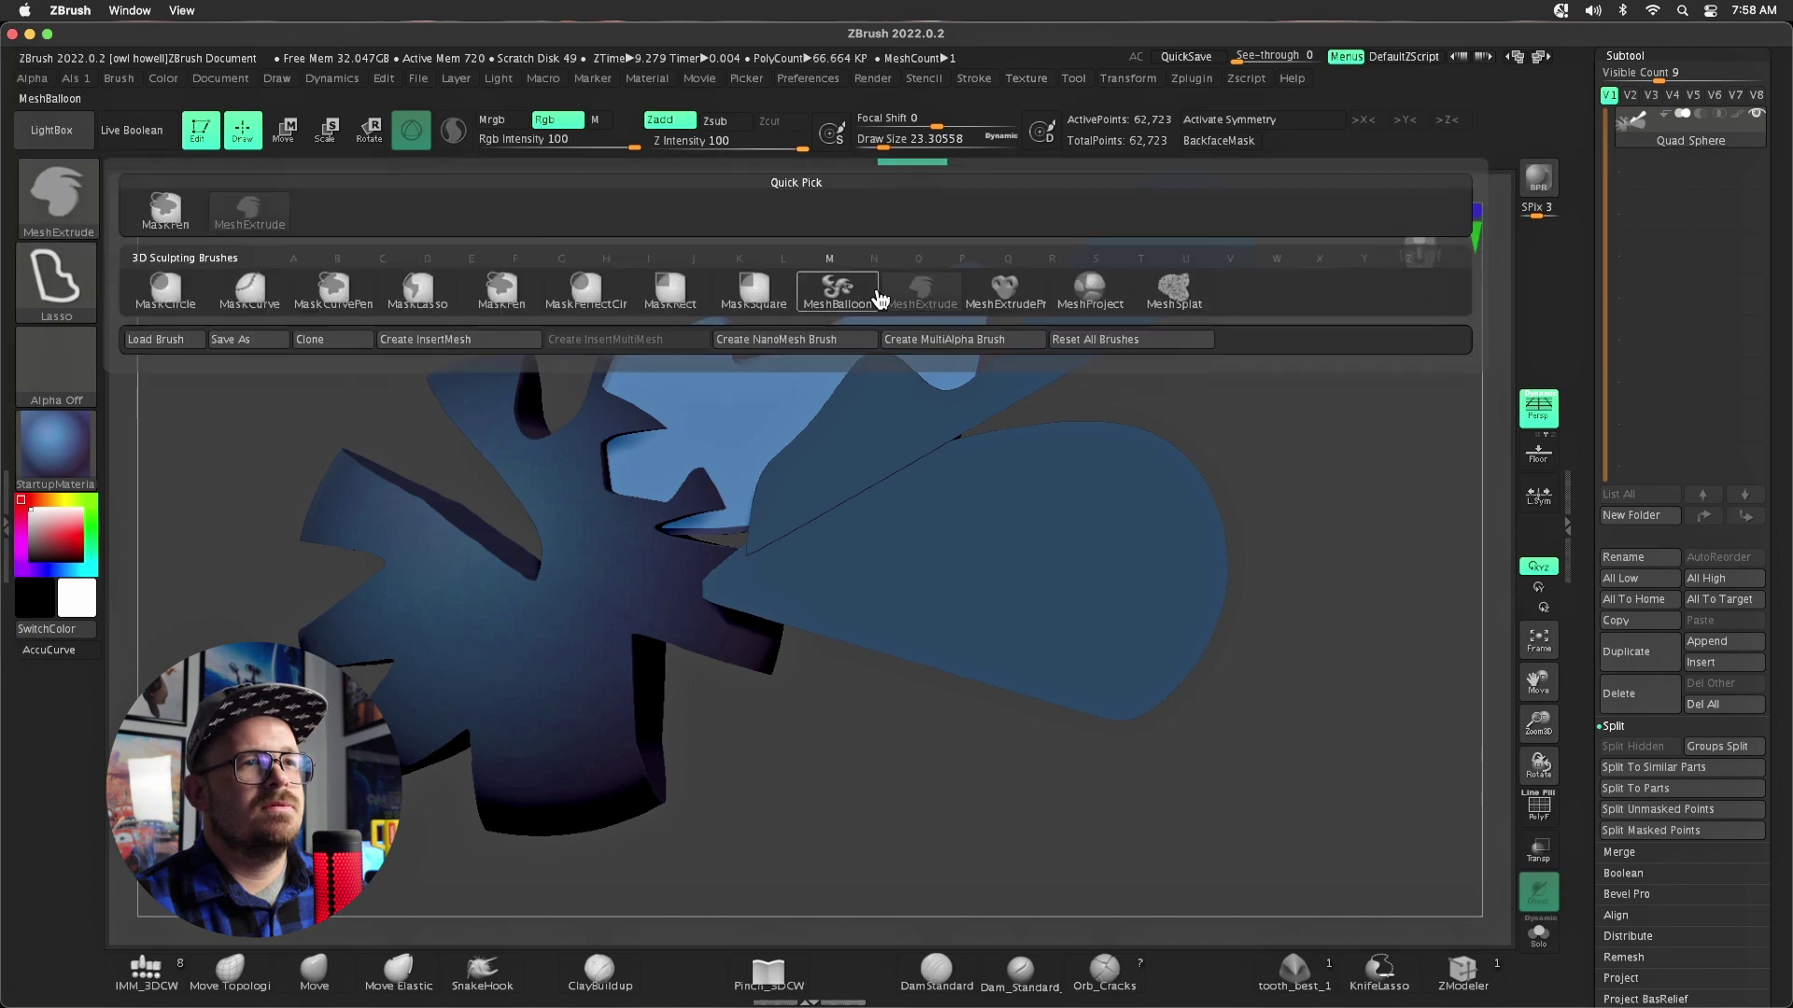
pyautogui.click(832, 288)
pyautogui.moveTo(669, 709); pyautogui.dragTo(832, 851)
pyautogui.keyDown('ctrl'); pyautogui.moveTo(1040, 974); pyautogui.dragTo(576, 773); pyautogui.keyUp('ctrl')
pyautogui.moveTo(1476, 712)
pyautogui.mouseDown()
pyautogui.moveTo(1313, 698)
pyautogui.moveTo(1484, 689)
pyautogui.mouseUp()
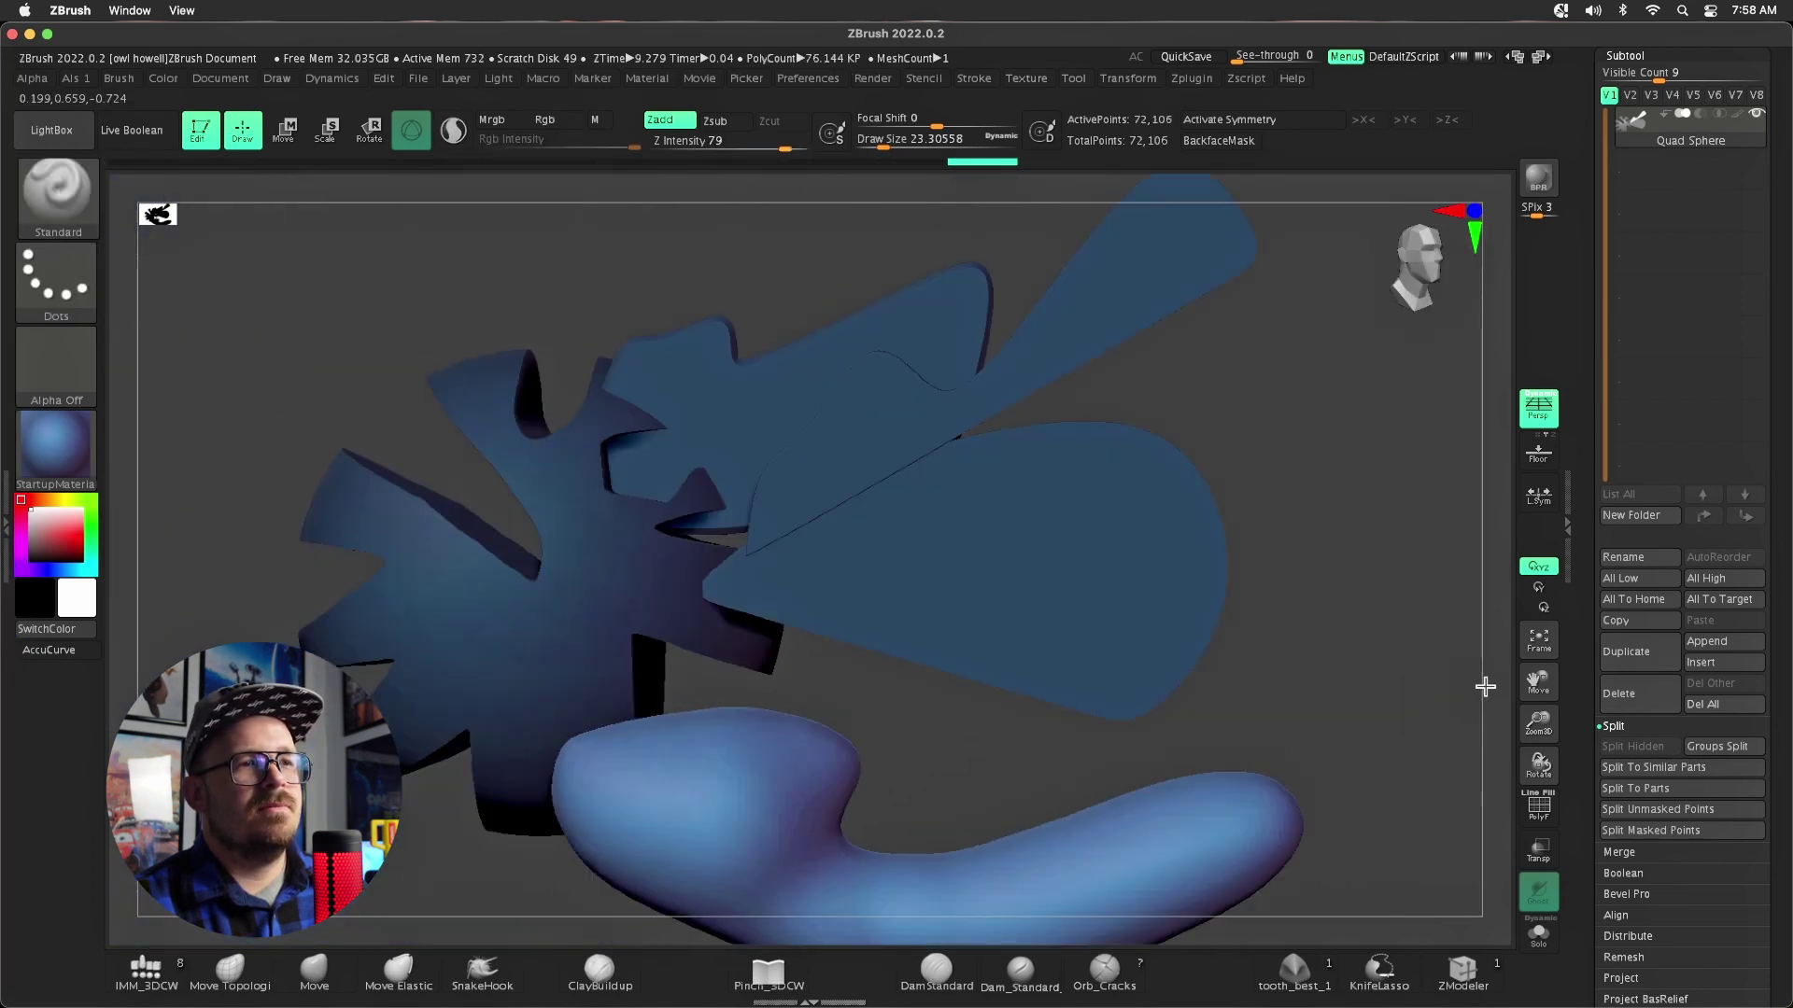
# Switch to Blender and cut a multi-pointed star outline out of the whole sphere with Lasso Trim in Difference mode.
pyautogui.moveTo(920, 583)
pyautogui.mouseDown()
pyautogui.moveTo(844, 536)
pyautogui.moveTo(800, 448)
pyautogui.moveTo(919, 326)
pyautogui.moveTo(670, 428)
pyautogui.moveTo(488, 635)
pyautogui.mouseUp()
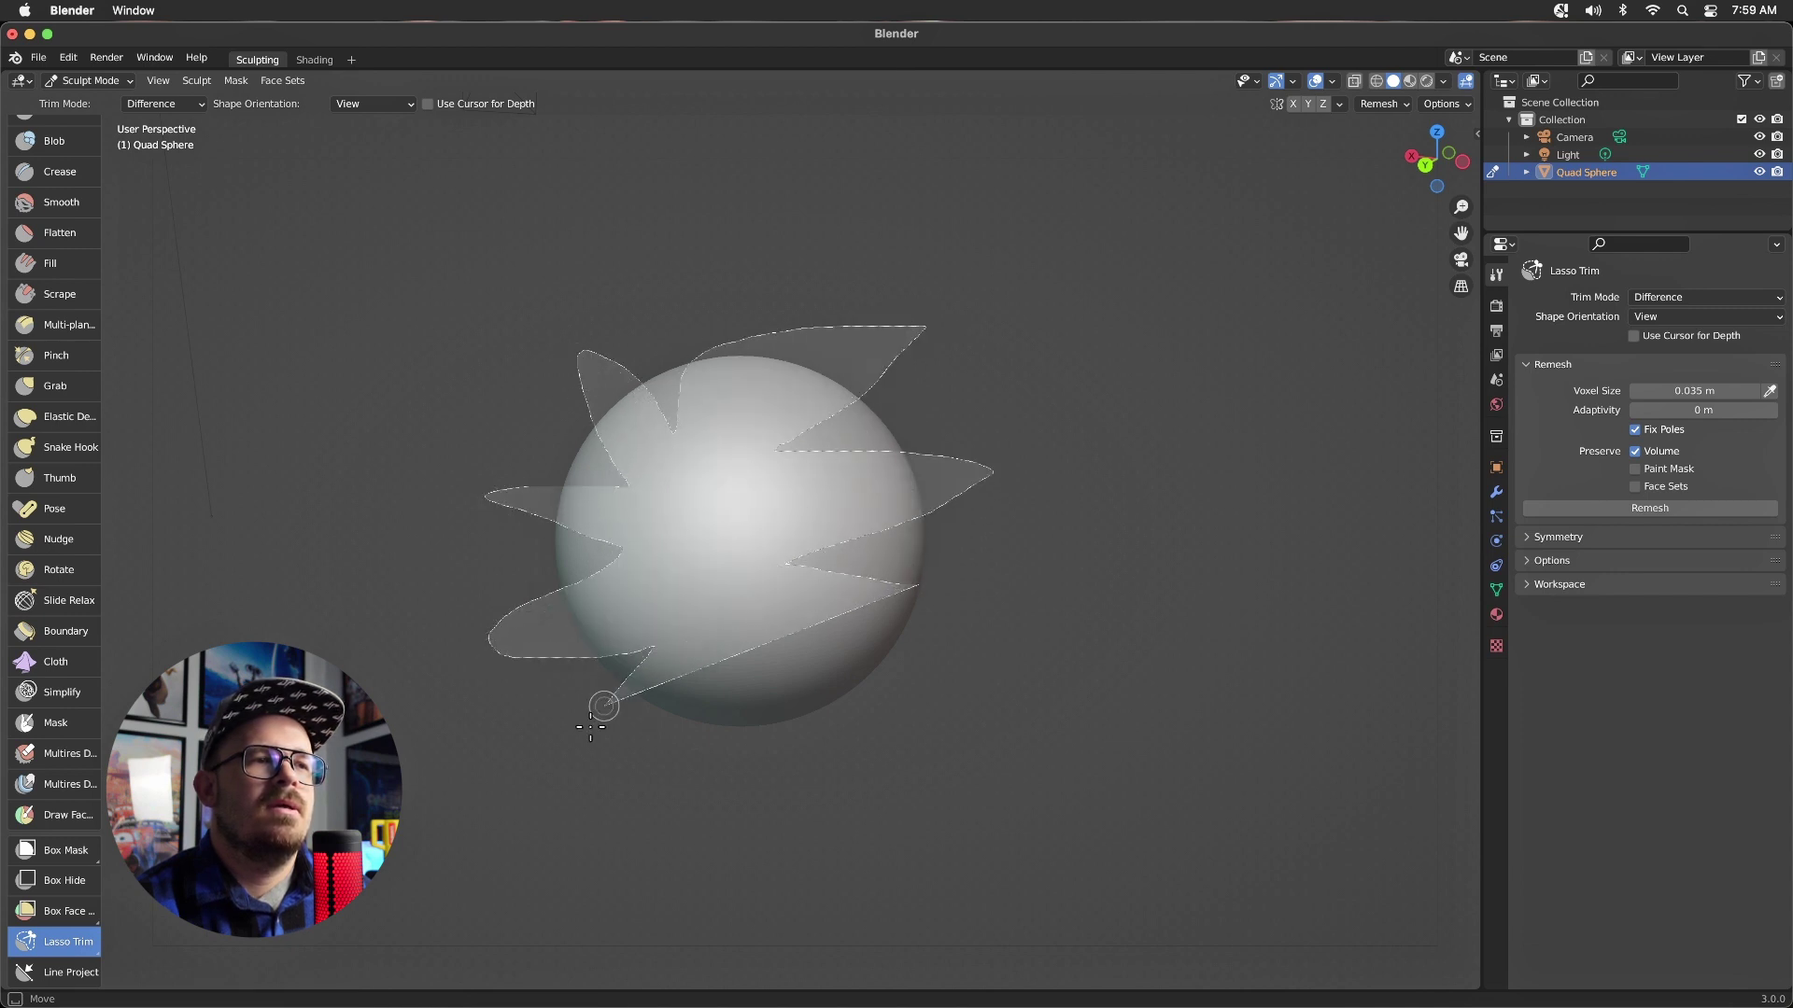
pyautogui.moveTo(590, 727)
pyautogui.mouseDown()
pyautogui.moveTo(704, 673)
pyautogui.moveTo(821, 659)
pyautogui.moveTo(919, 691)
pyautogui.mouseUp()
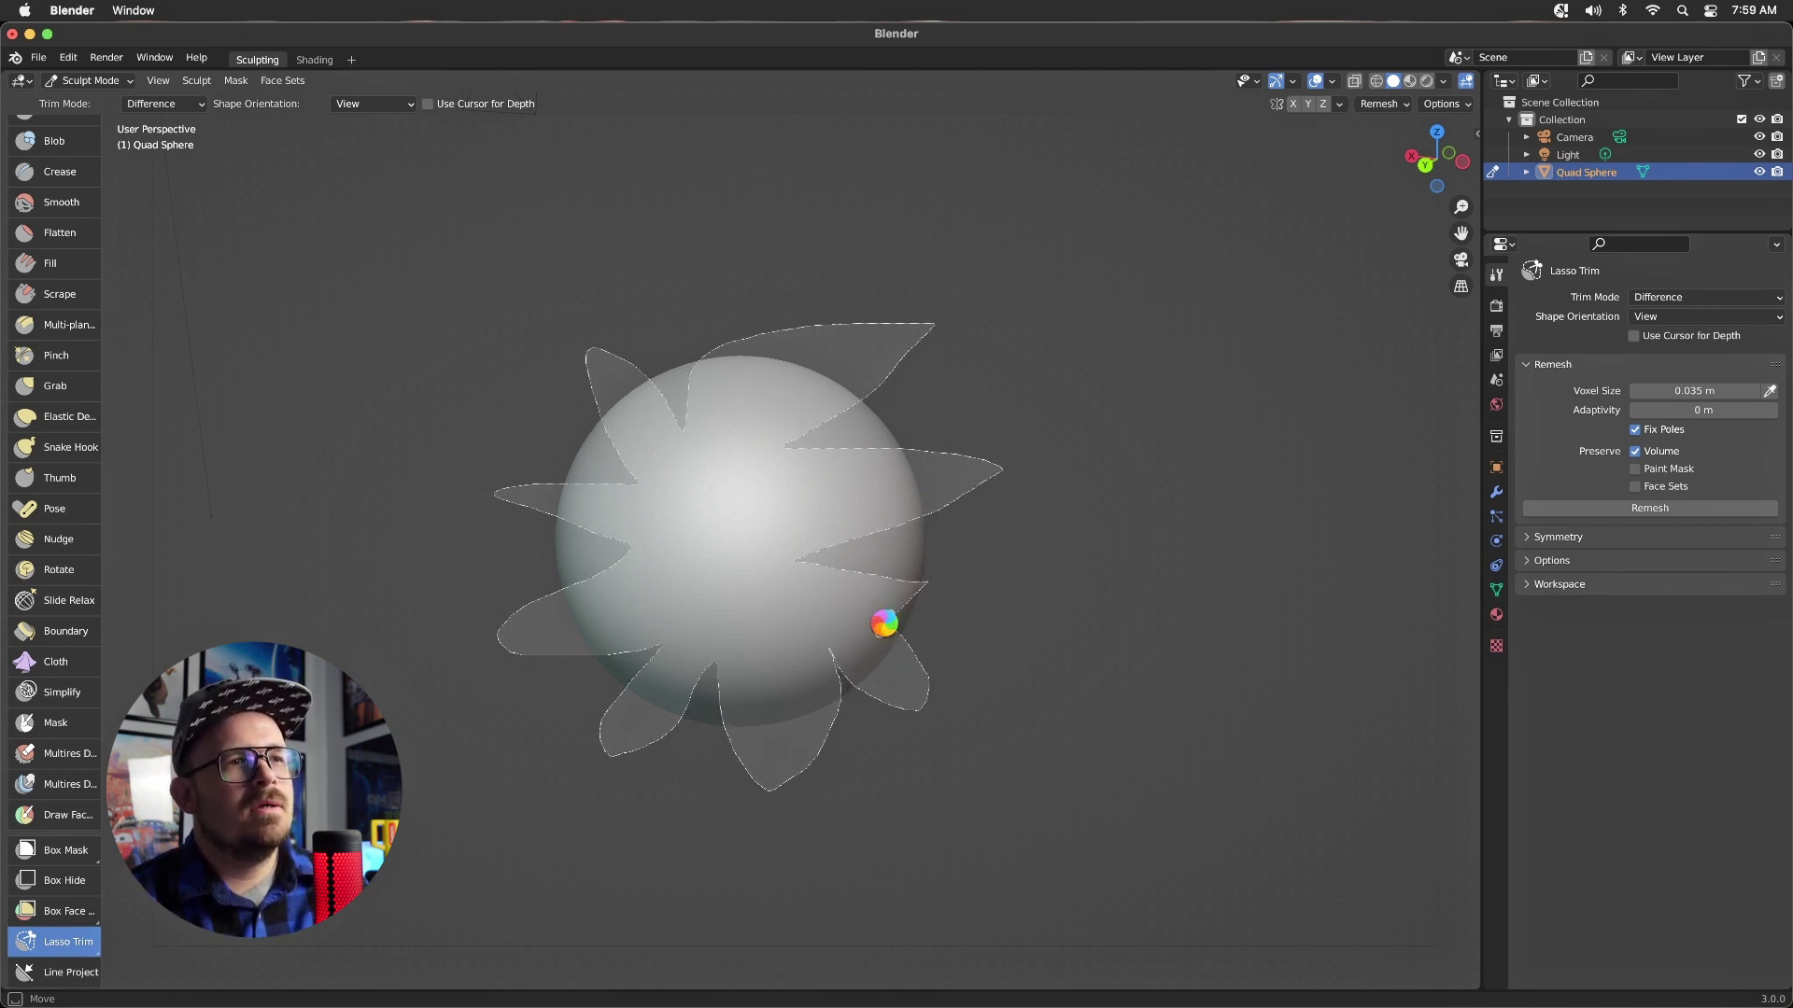
pyautogui.moveTo(1165, 472); pyautogui.dragTo(1111, 467, button='middle')
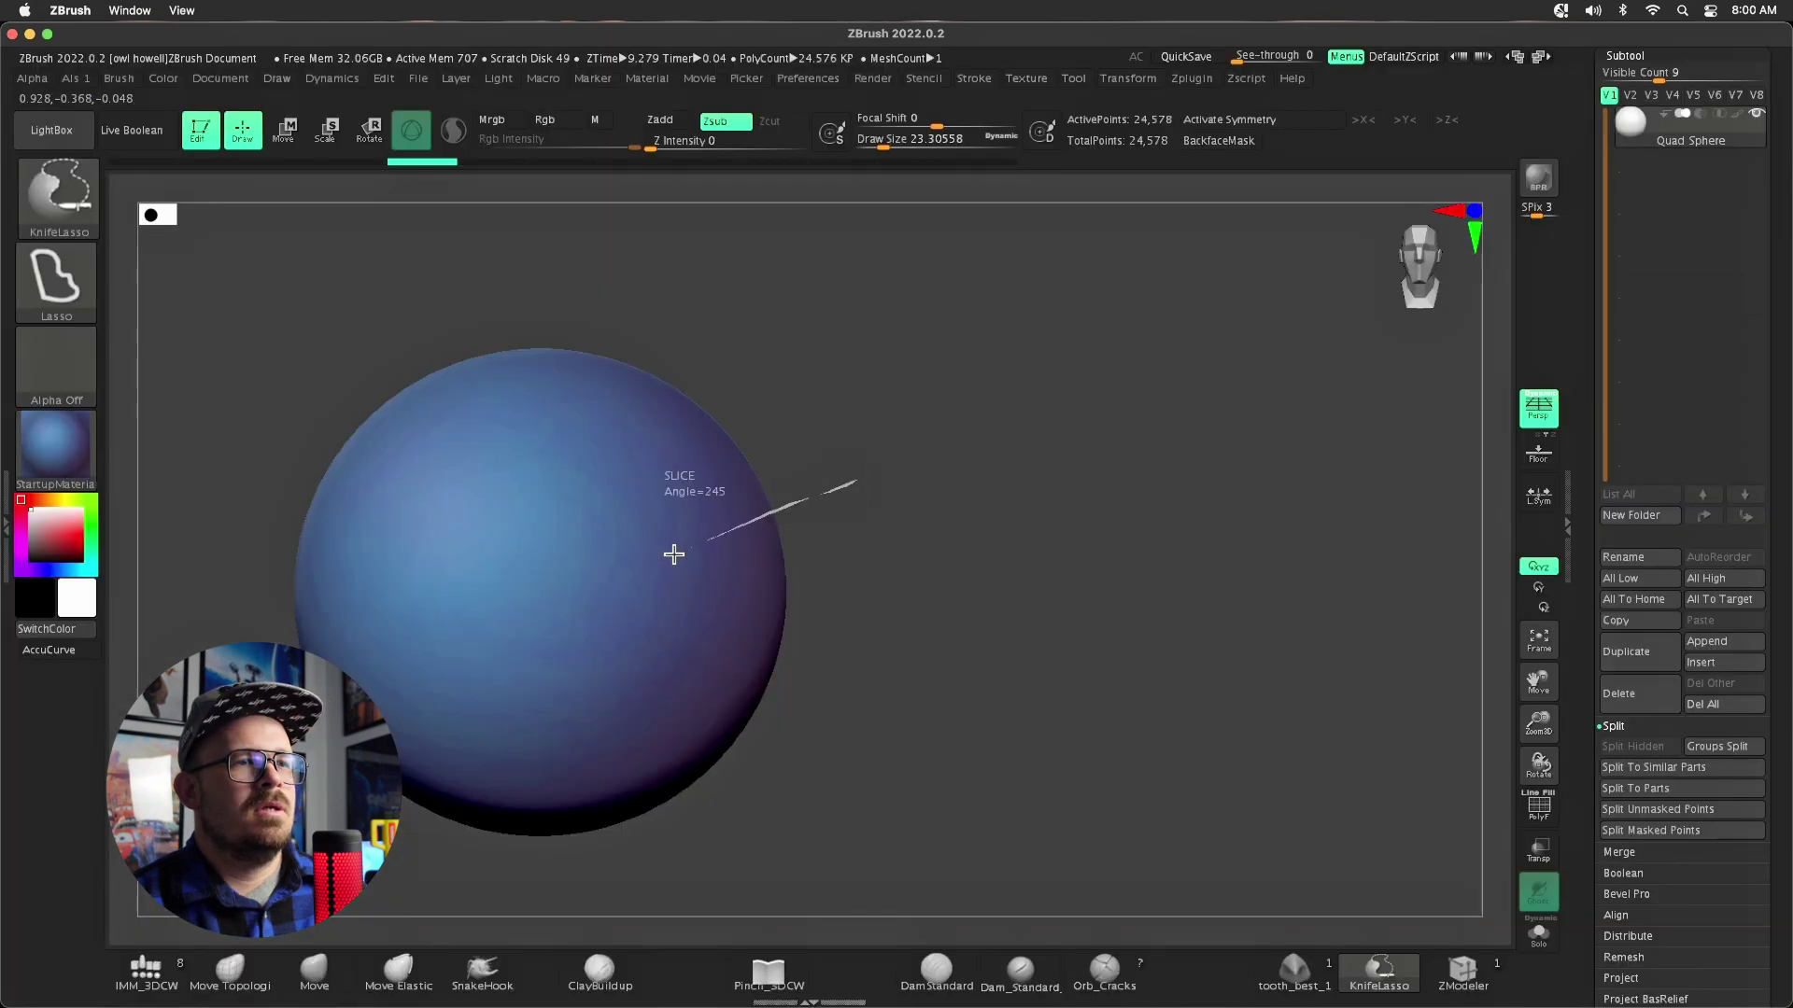
# Switch to ZBrush and cut a similar multi-pointed star outline out of the sphere with KnifeLasso.
pyautogui.moveTo(674, 555)
pyautogui.mouseDown()
pyautogui.moveTo(504, 406)
pyautogui.moveTo(292, 366)
pyautogui.moveTo(151, 561)
pyautogui.moveTo(350, 621)
pyautogui.moveTo(347, 765)
pyautogui.moveTo(523, 738)
pyautogui.moveTo(608, 895)
pyautogui.moveTo(857, 816)
pyautogui.moveTo(705, 657)
pyautogui.mouseUp()
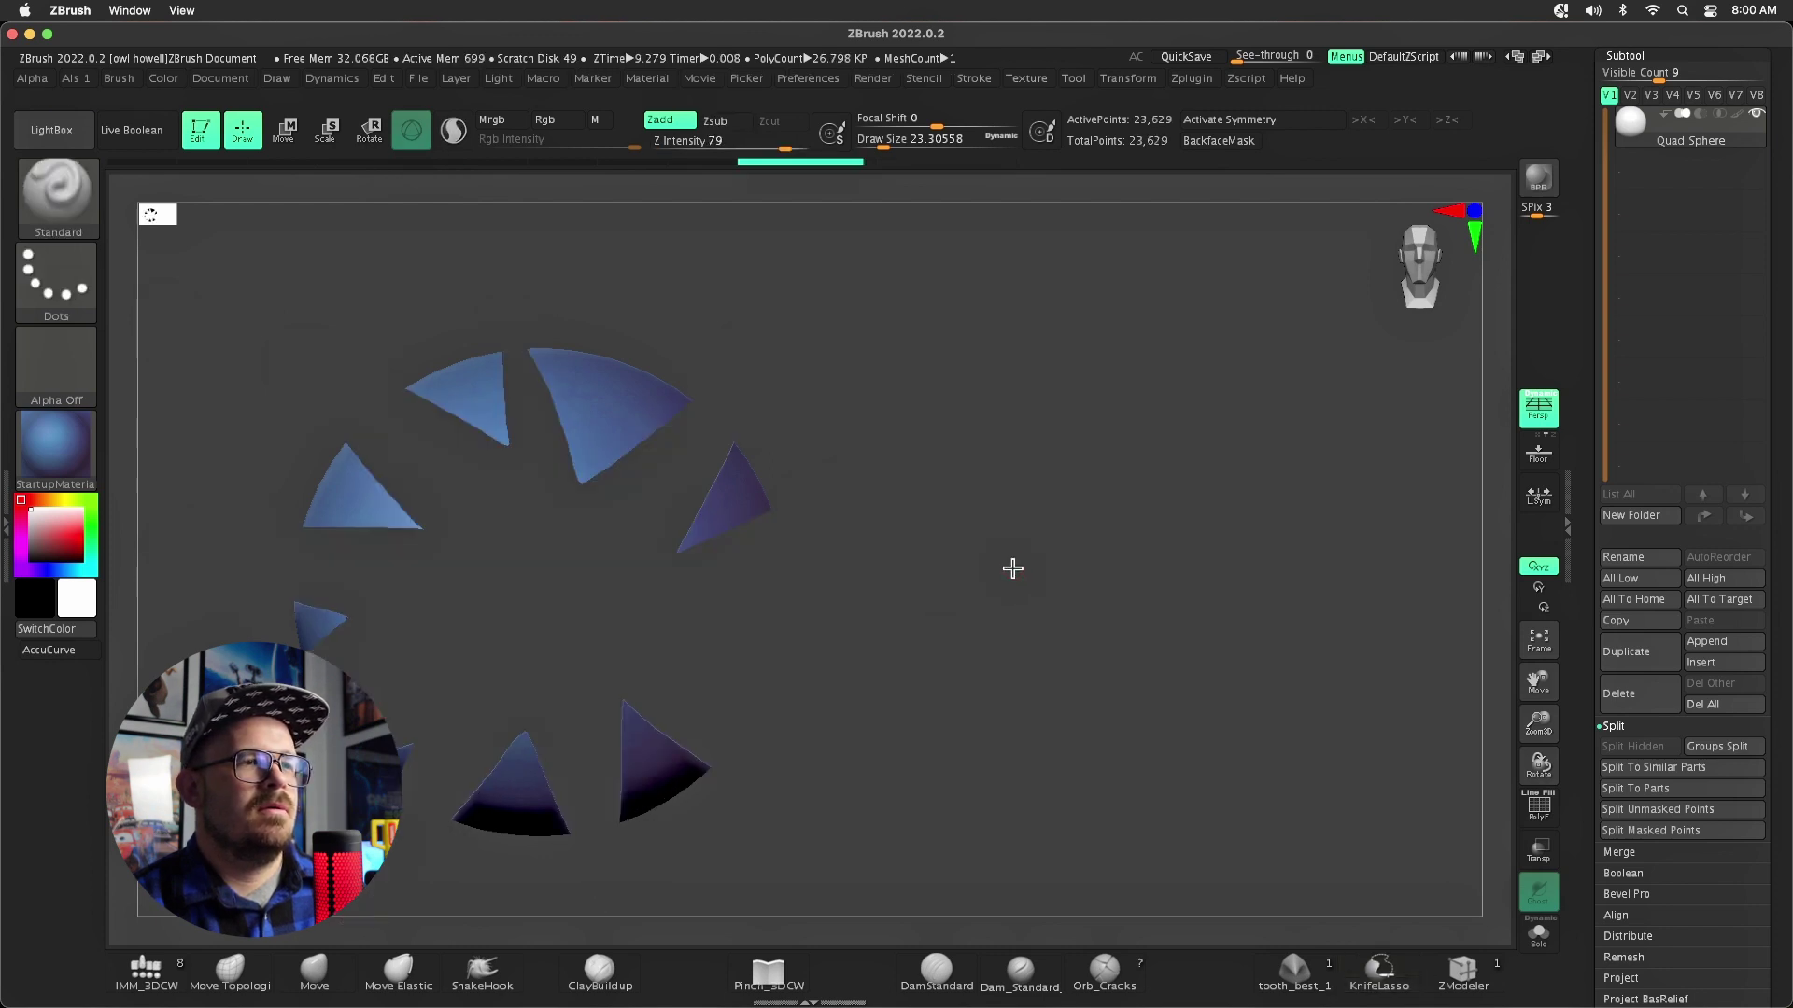